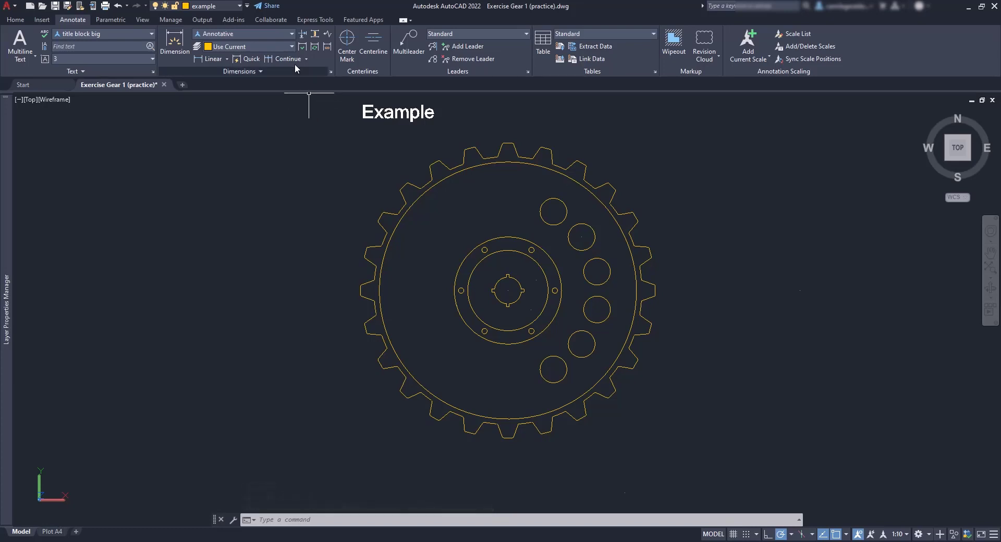
Choose 'dimensions' as the dimension layer and pick 1:10 from the status-bar annotation scale list
left_click(288, 48)
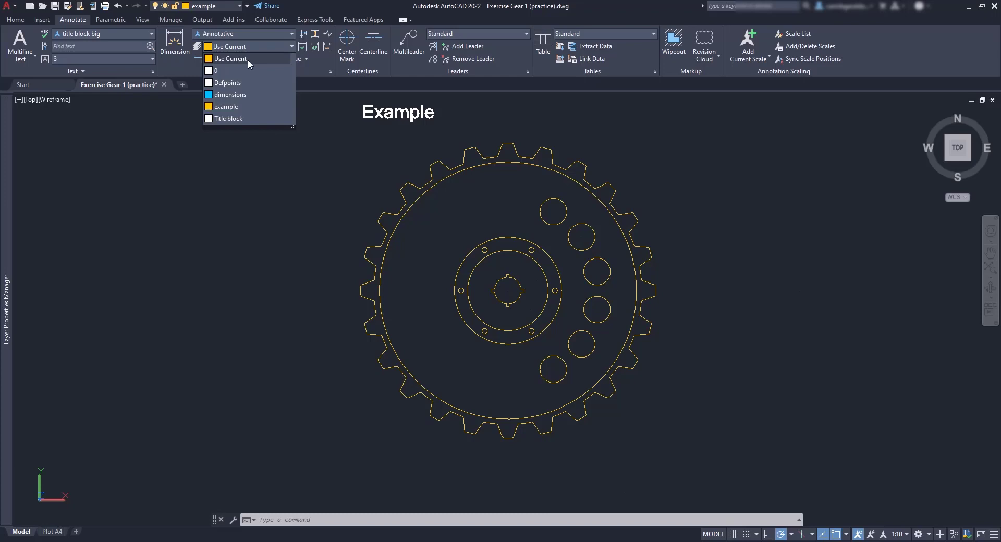
left_click(252, 95)
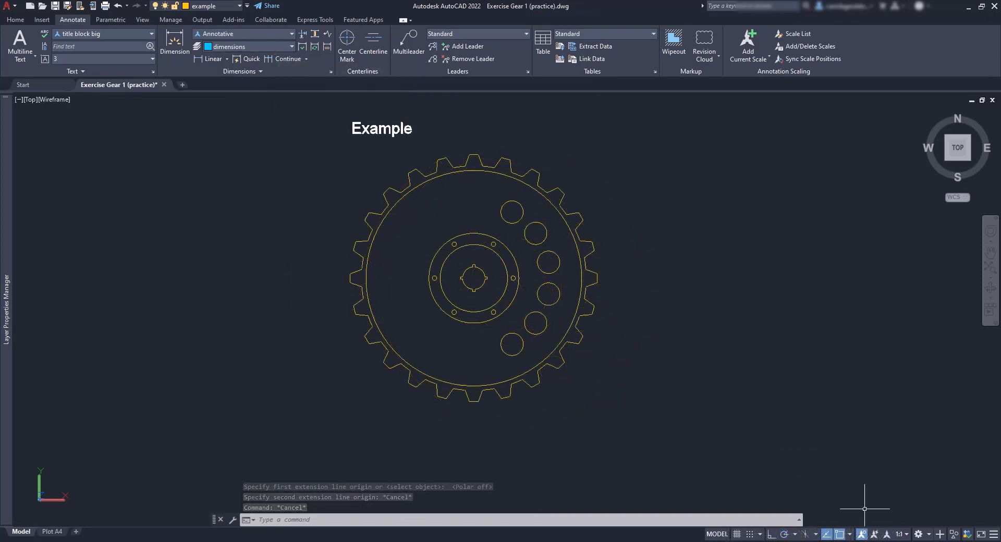
left_click(900, 534)
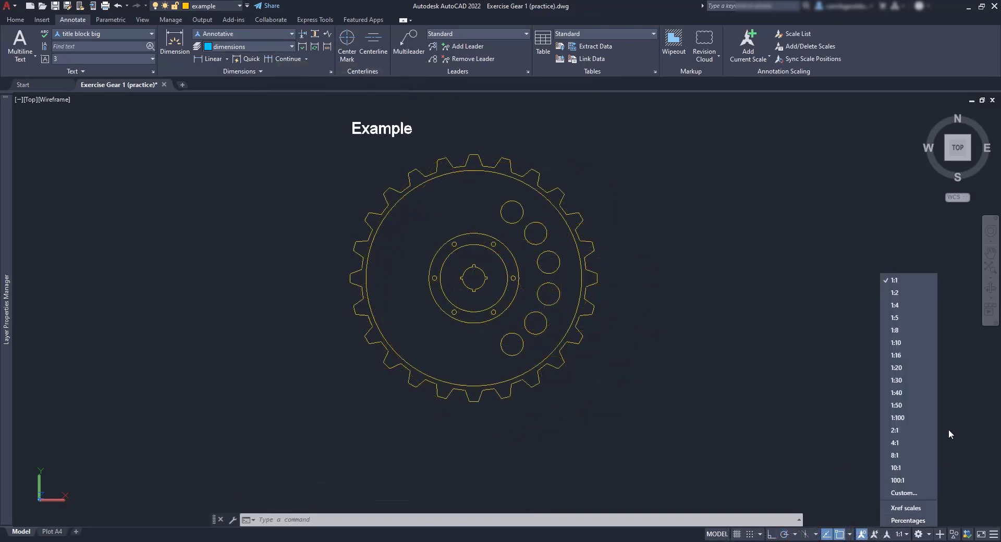
left_click(908, 342)
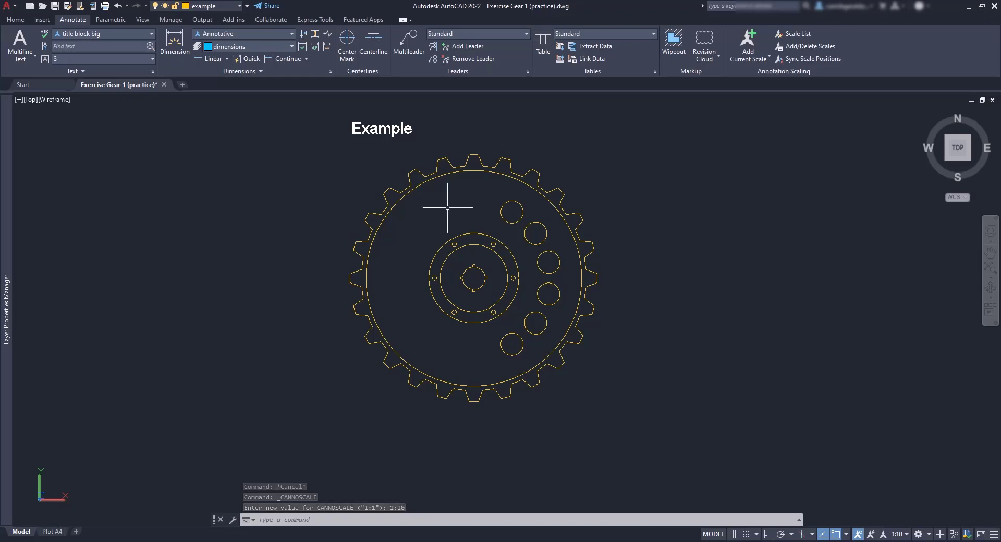
Dimension the two hub circles with radius dimensions R150 and R200
left_click(227, 59)
left_click(232, 162)
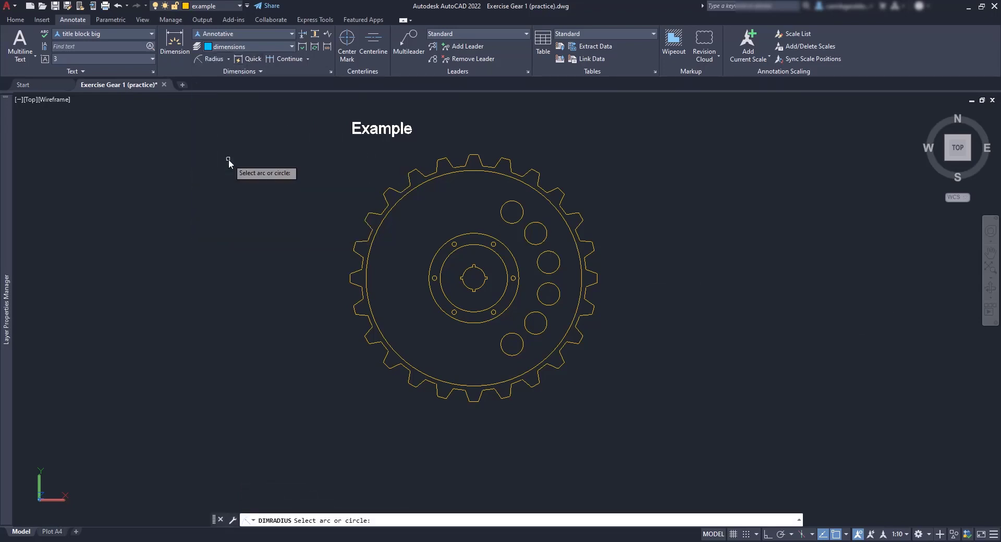
scroll(455, 305, "up", 5)
left_click(452, 315)
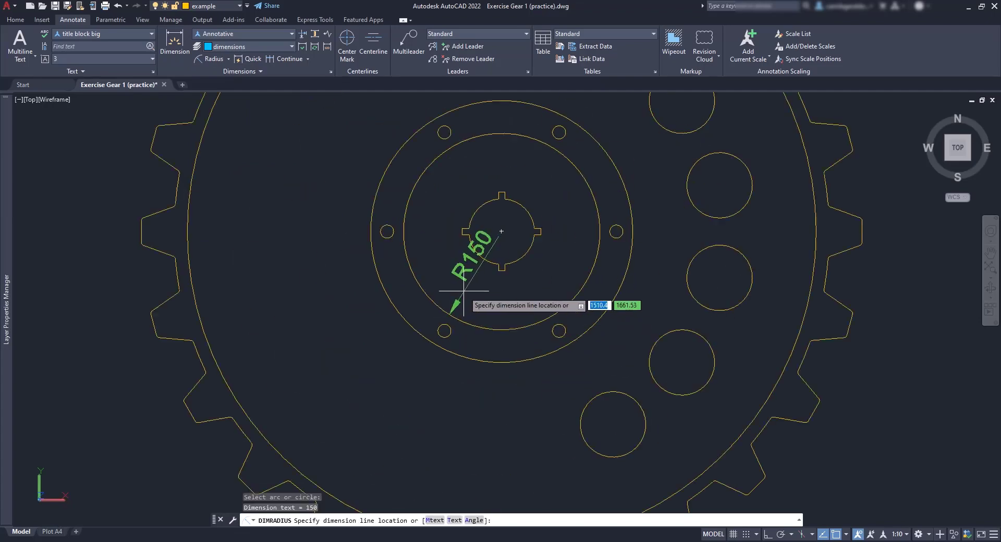
left_click(464, 290)
key("Return")
left_click(381, 290)
left_click(420, 259)
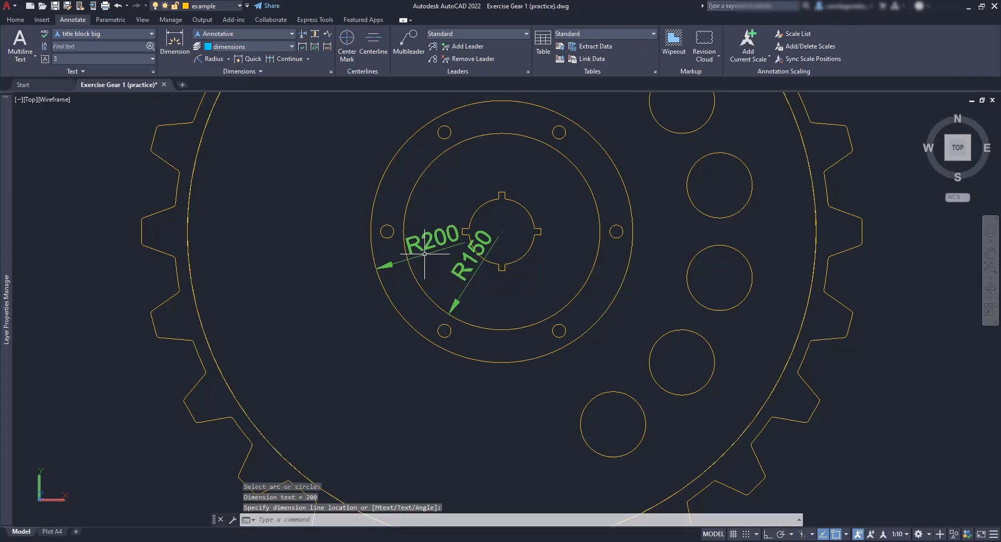
scroll(364, 216, "down", 2)
scroll(402, 201, "up", 2)
Add R480 and R500 radius dimensions to the gear's inner and outer rim circles
key("Return")
left_click(396, 159)
left_click(441, 223)
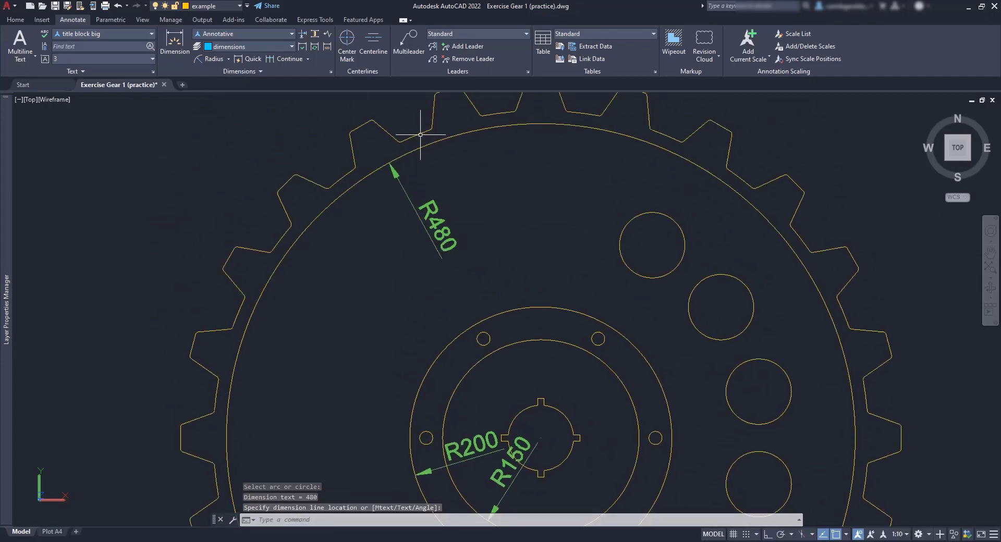
key("Return")
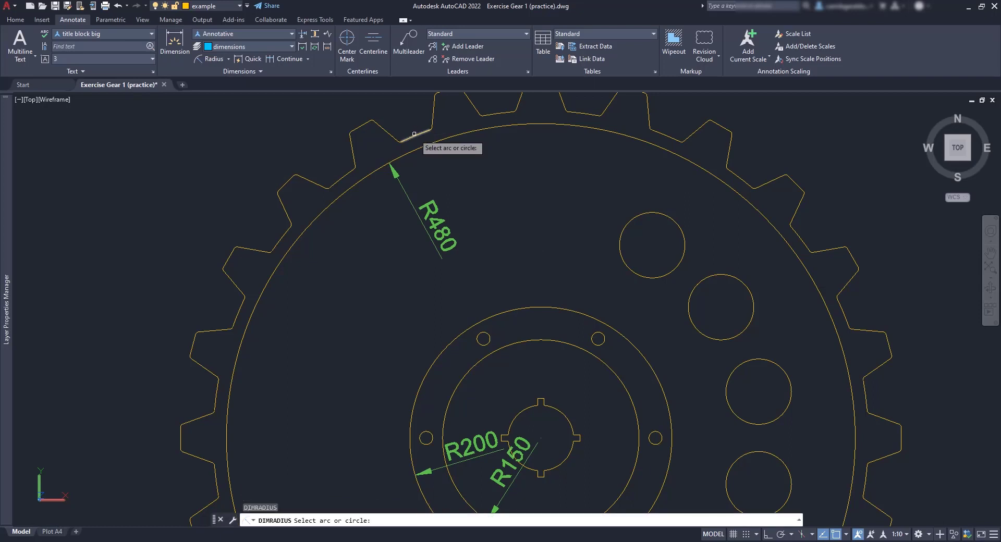
left_click(415, 134)
left_click(458, 184)
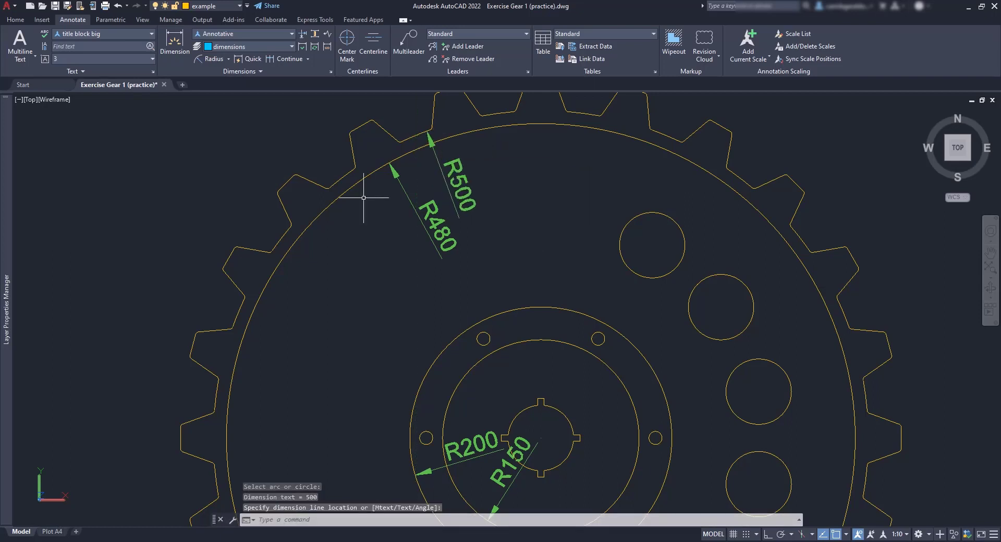
Dimension a small hole with R50 and zoom out to fit the whole gear
key("Return")
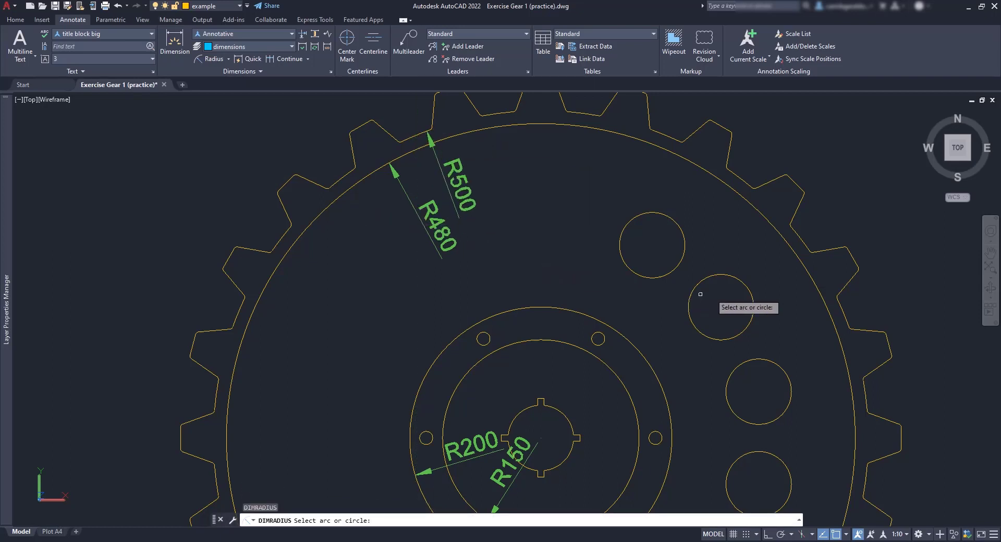
left_click(739, 283)
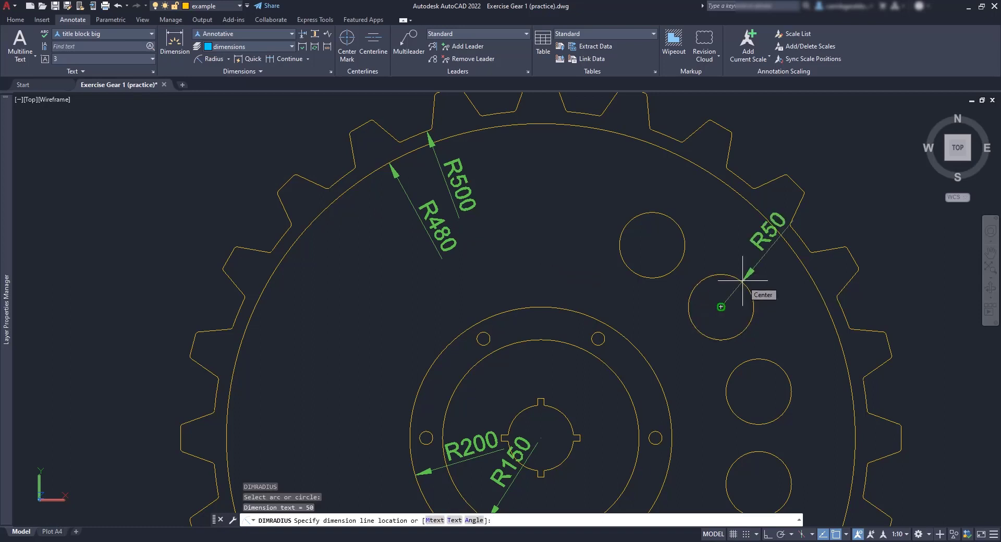
left_click(744, 279)
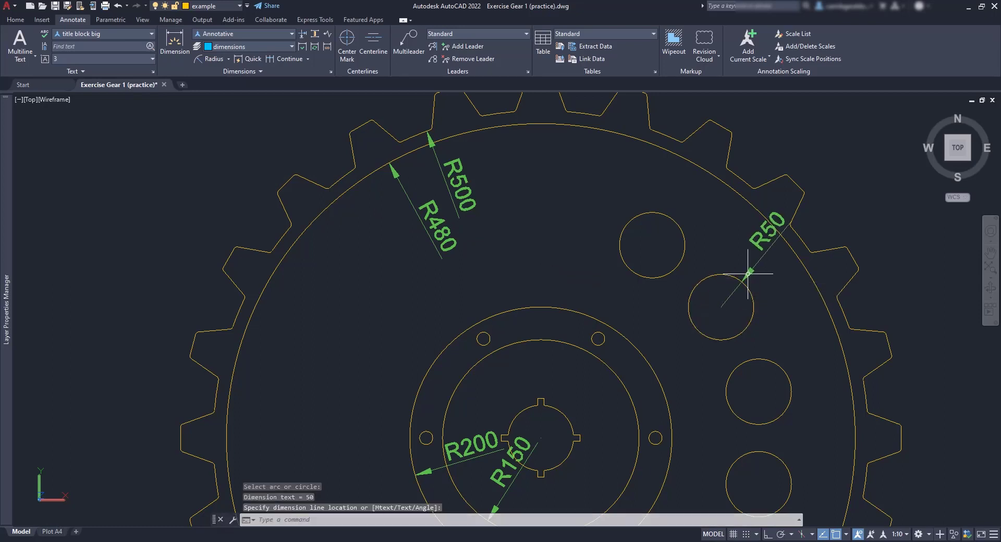
middle_click_drag(600, 337, 565, 229)
scroll(205, 161, "down", 3)
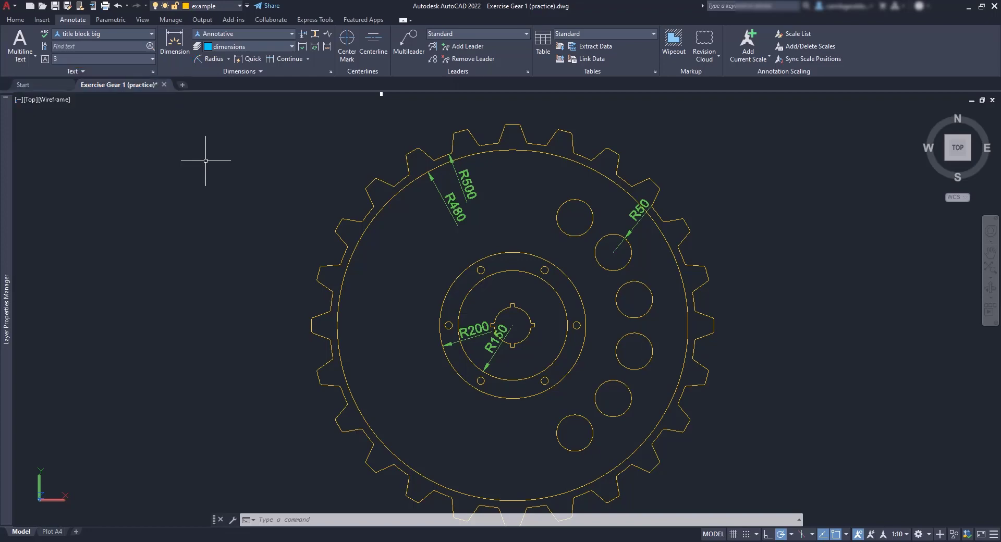
Select all radius dimensions with Select Similar and set their colour to ByLayer
left_click(19, 23)
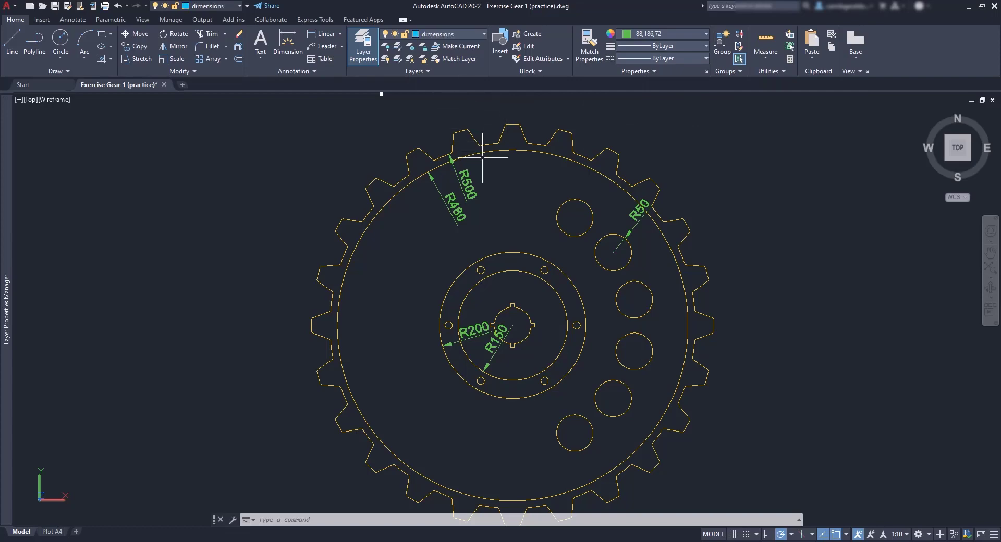
left_click(470, 177)
right_click(470, 177)
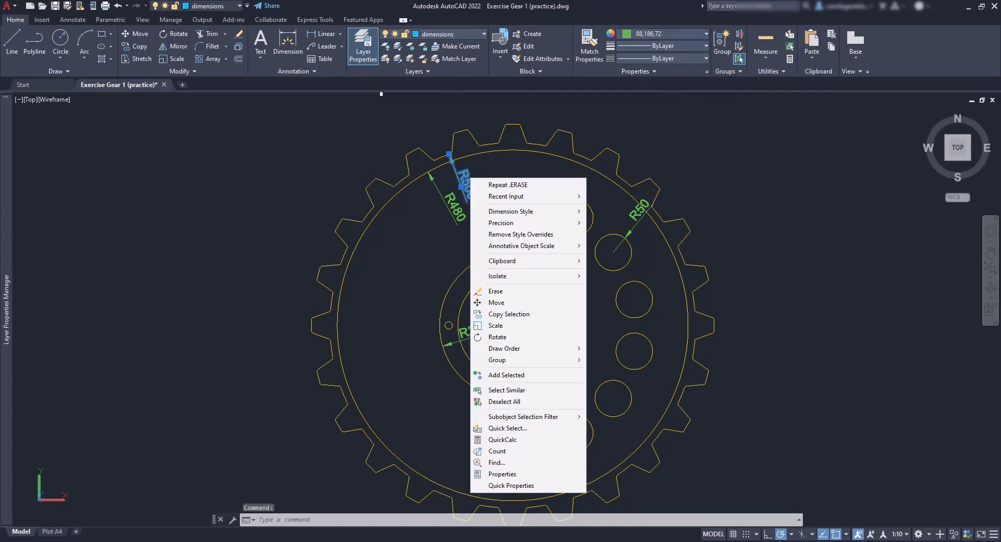
left_click(527, 391)
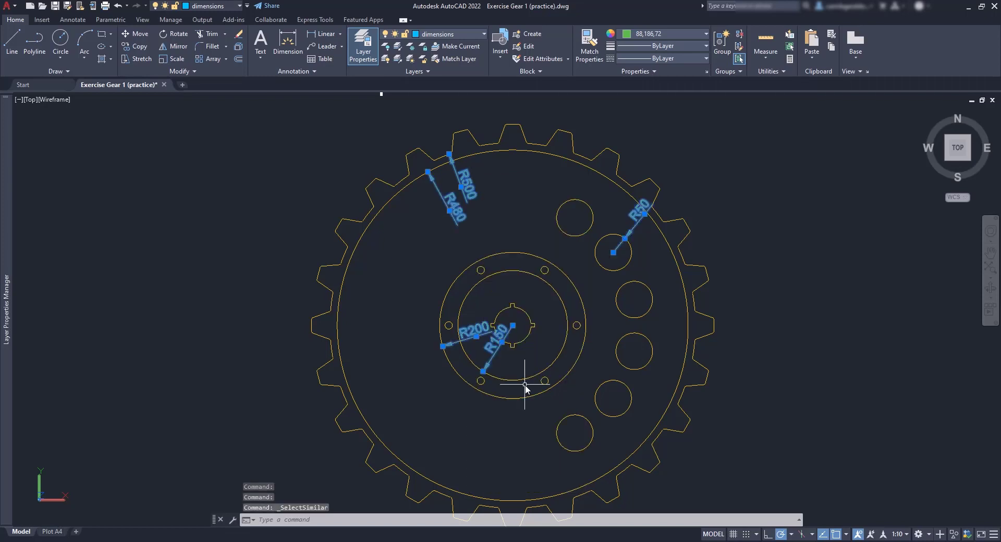
left_click(687, 34)
left_click(652, 47)
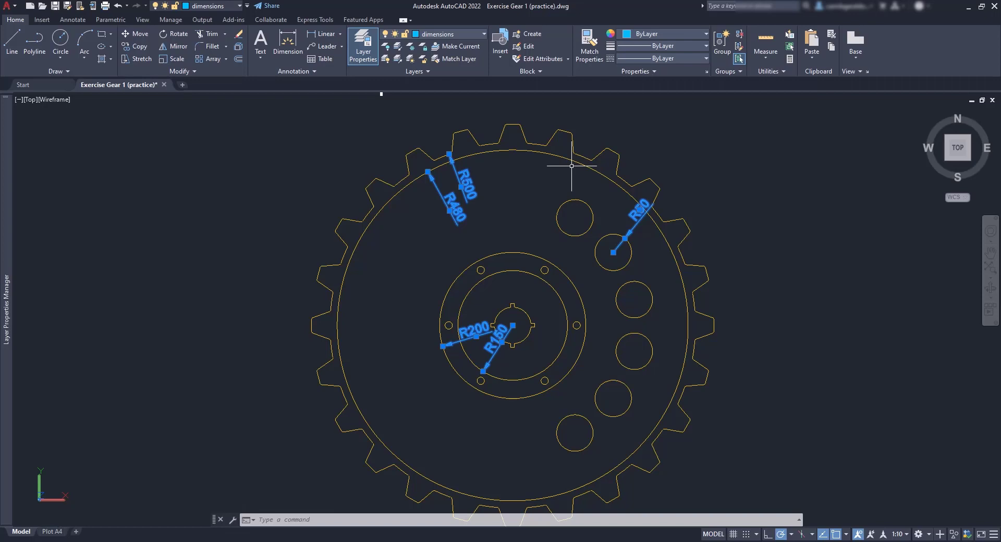
Clear the selection and change the current colour from 88,186,72 to ByLayer
key("Escape")
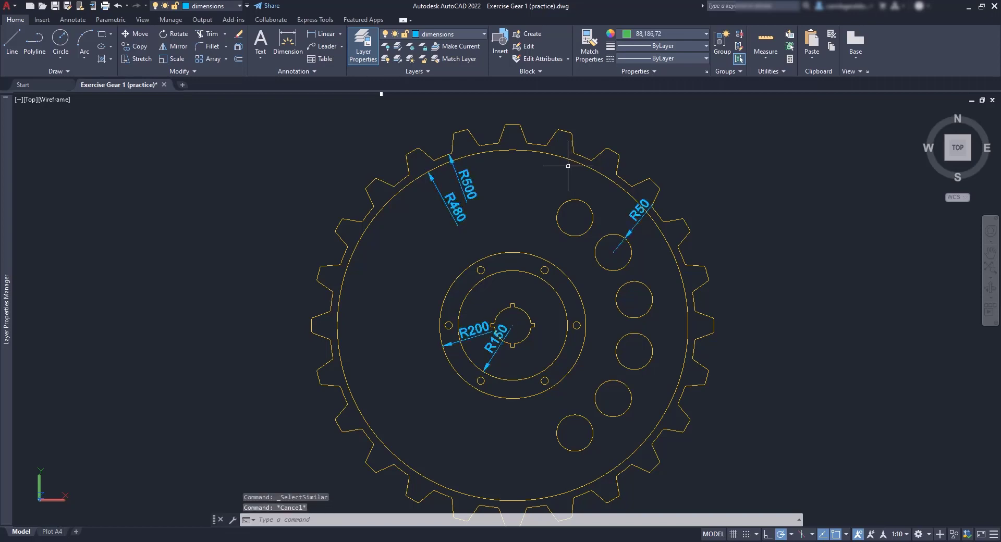
left_click(676, 34)
left_click(658, 46)
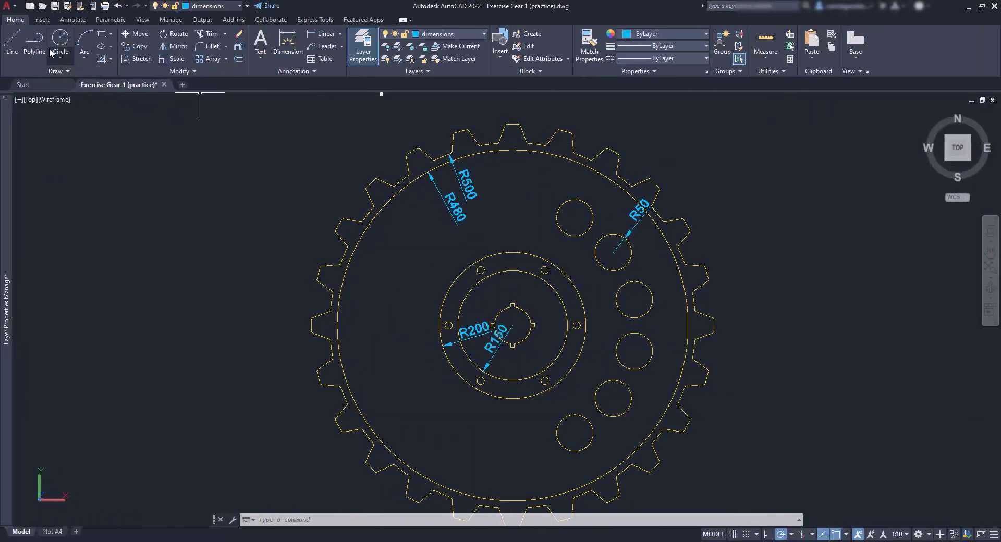
Draw a horizontal line from the gear centre out past the gear's right side
left_click(12, 41)
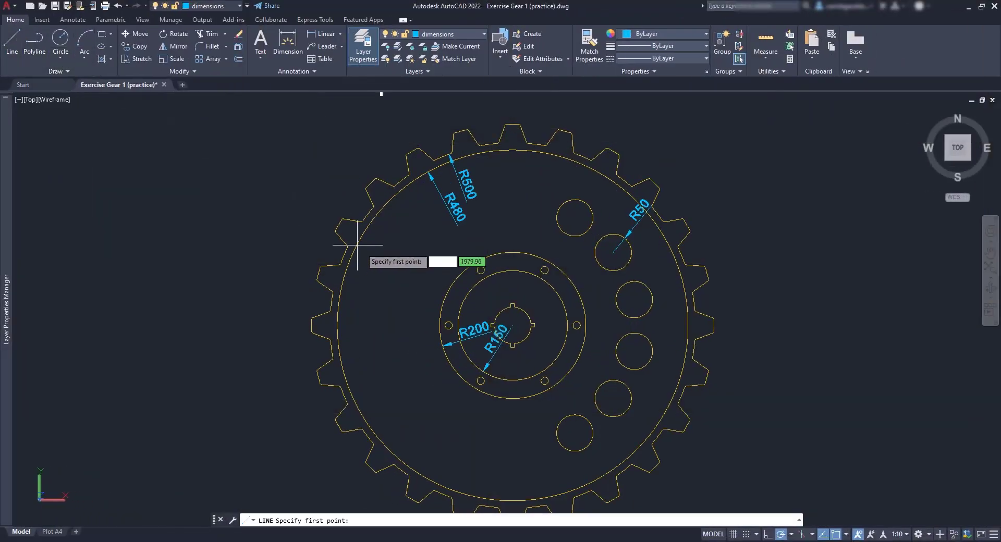
scroll(520, 331, "up", 3)
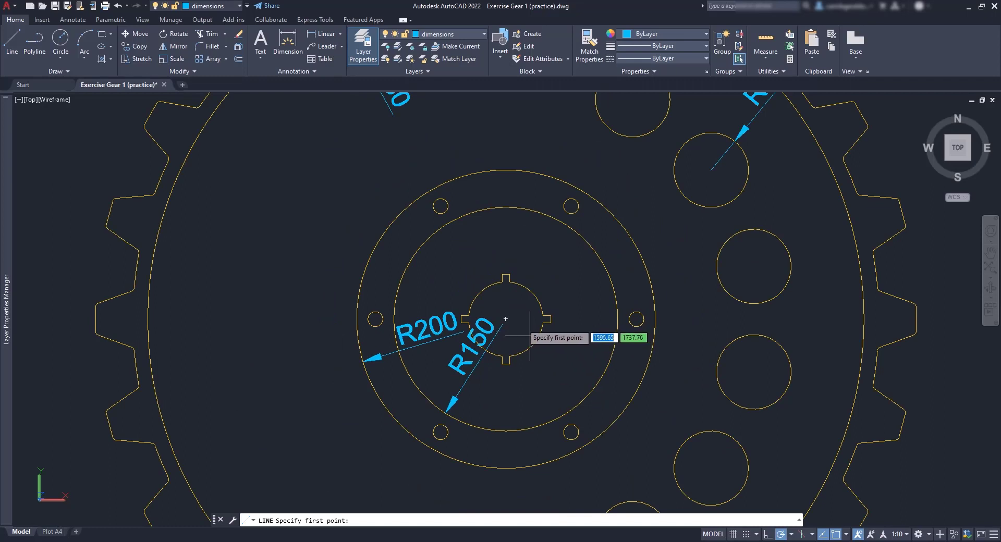
left_click(505, 319)
scroll(722, 318, "down", 2)
scroll(722, 319, "down", 2)
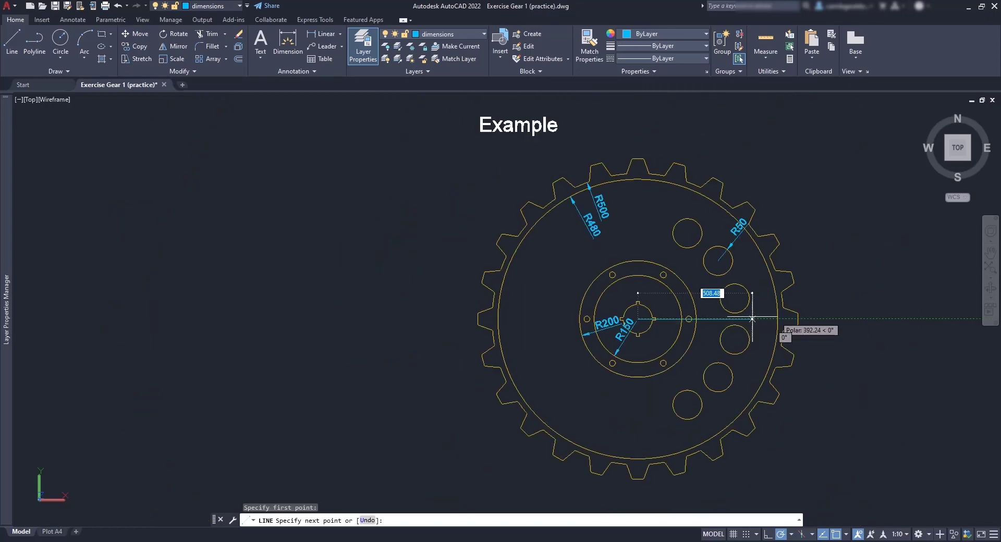
left_click(956, 319)
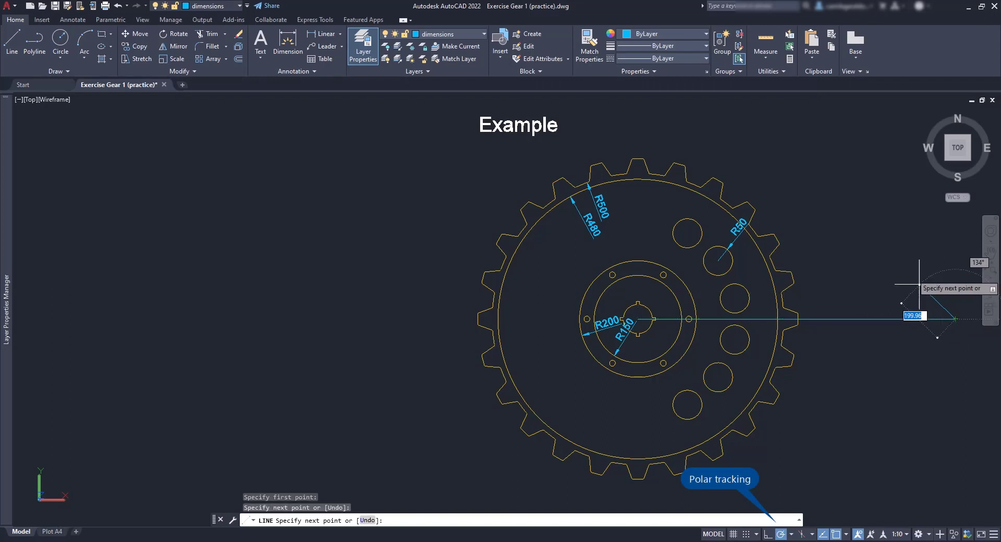
key("Escape")
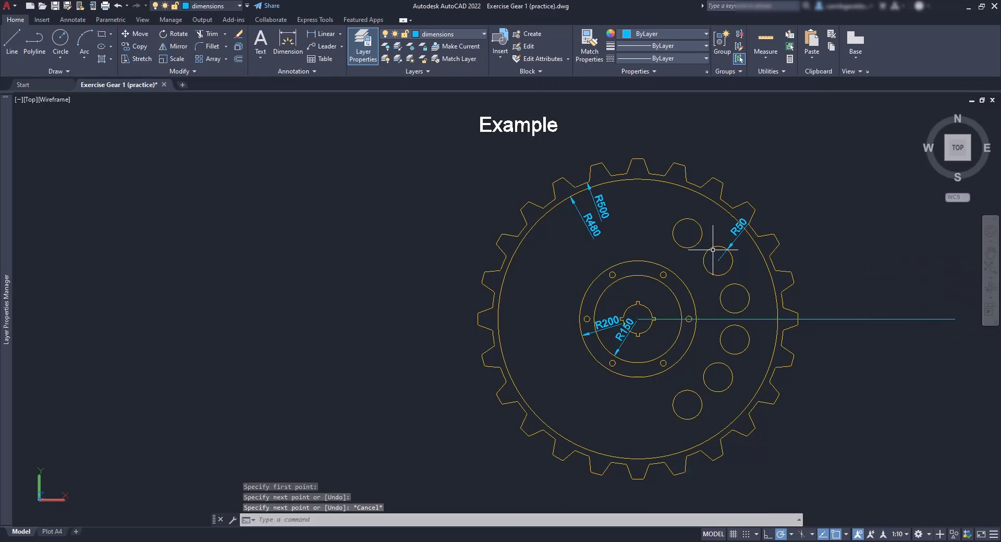
Draw a line from the gear centre locked at 60°, ending outside the gear
key("Return")
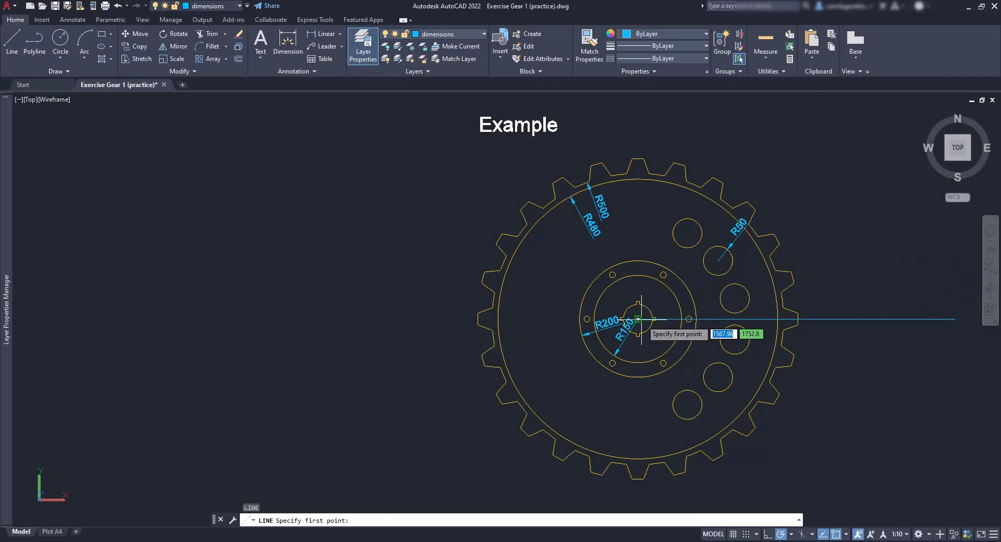
left_click(639, 318)
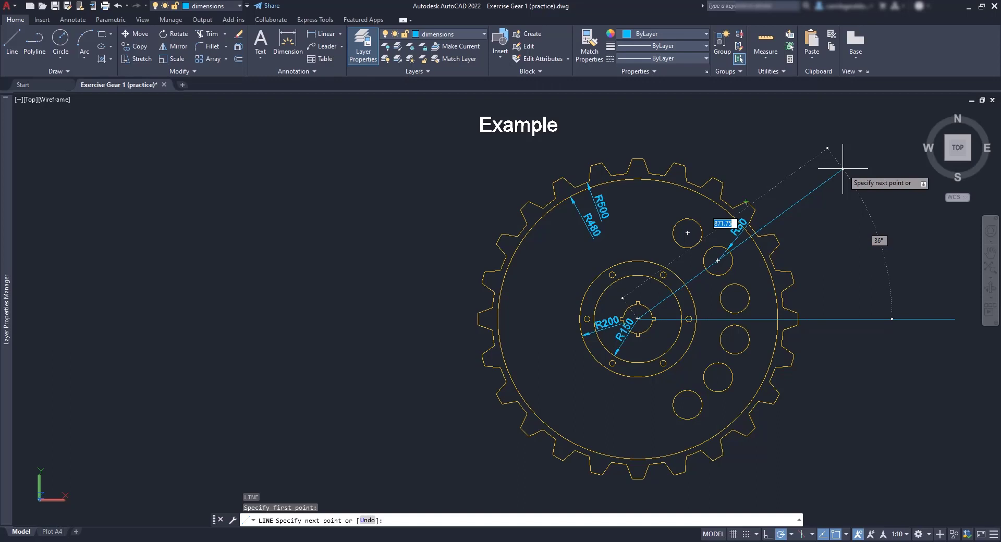
key("Tab")
type("60")
key("Tab")
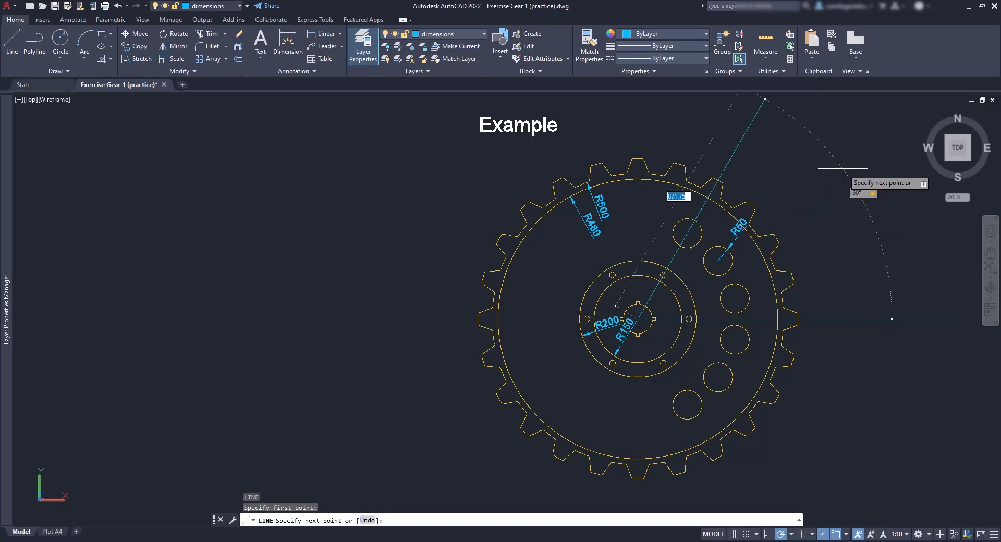
left_click(842, 168)
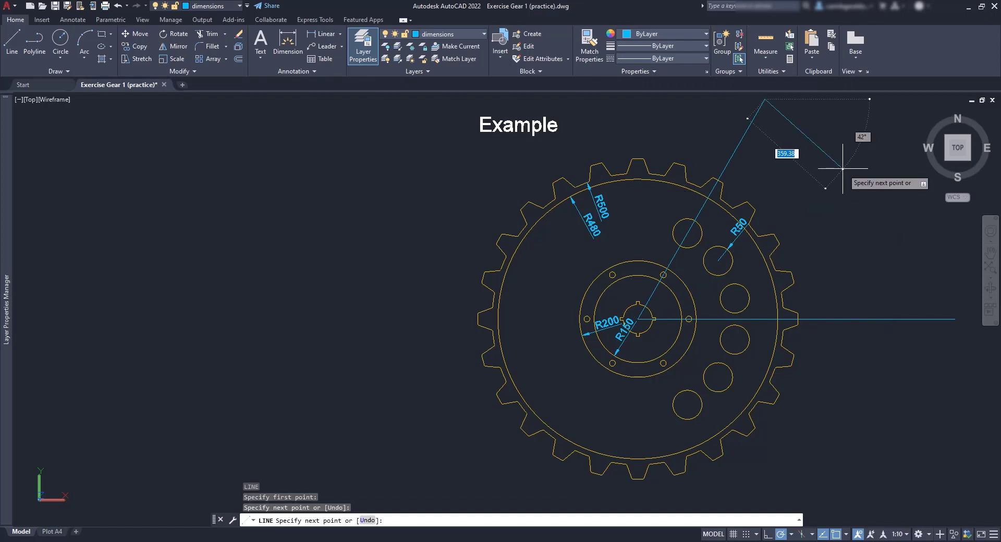
key("Escape")
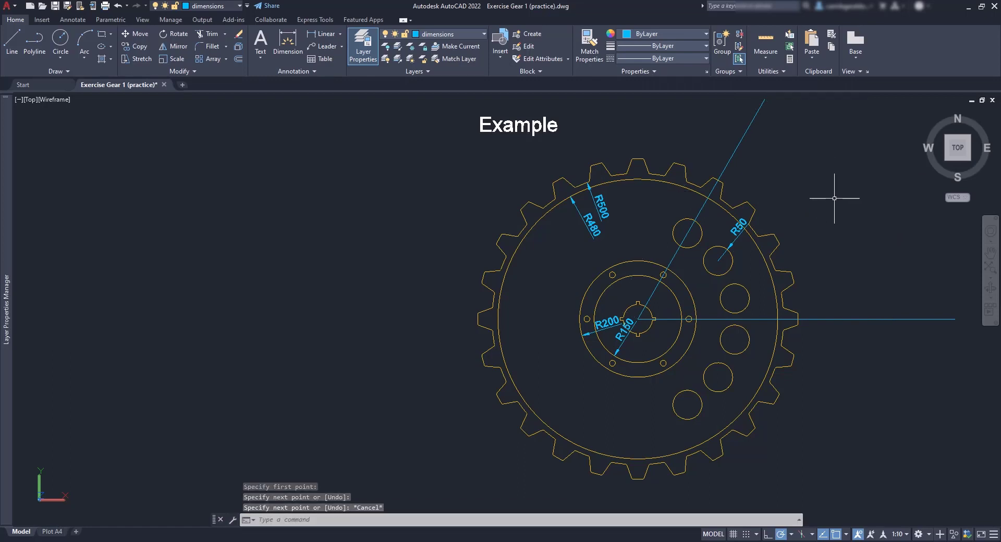
Mirror the 60° line with MI about the horizontal line through the gear centre, keeping the source
type("MI")
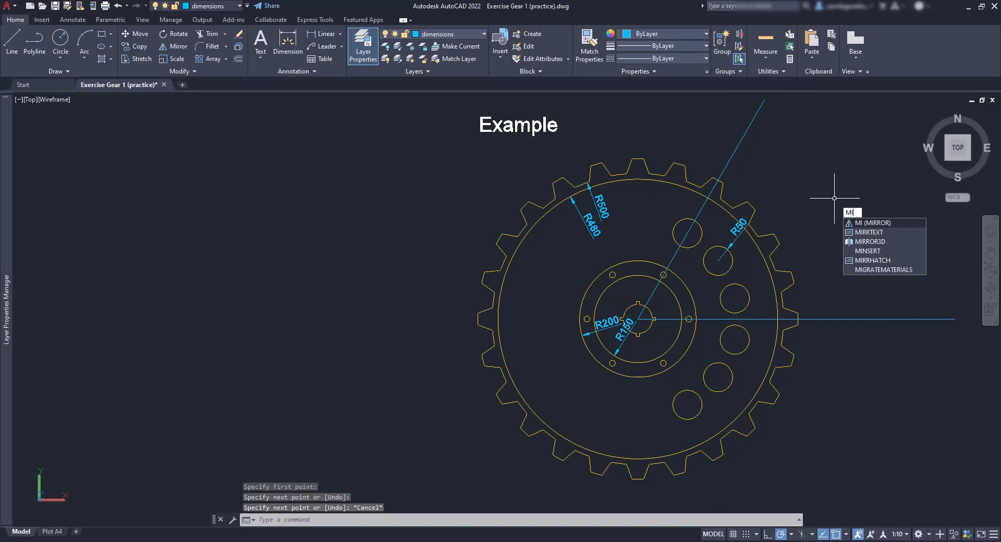
key("Return")
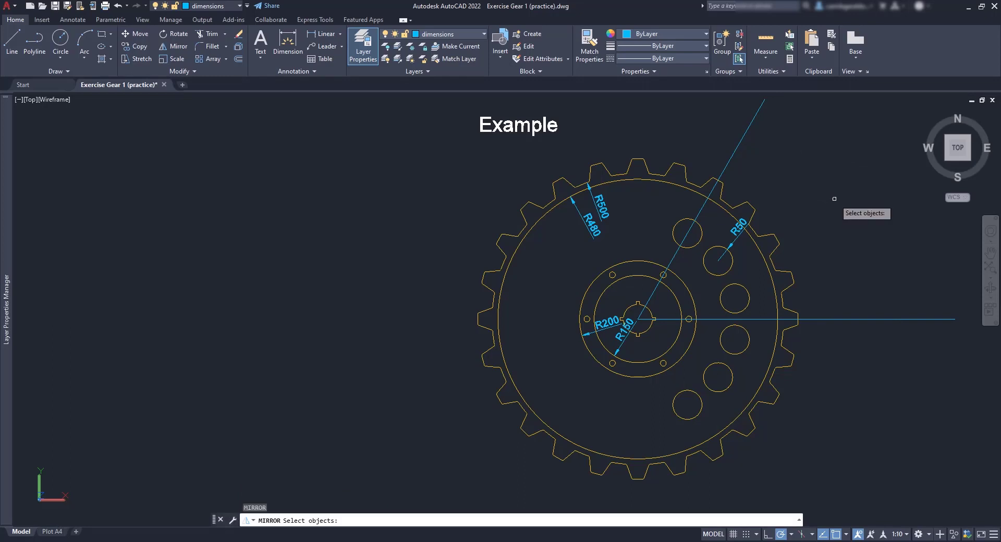
left_click(676, 252)
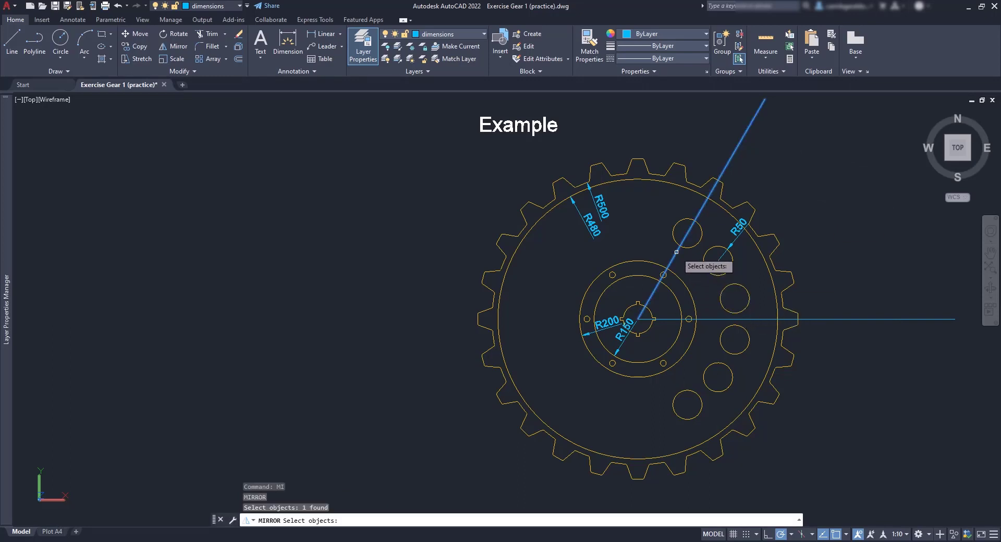
key("Return")
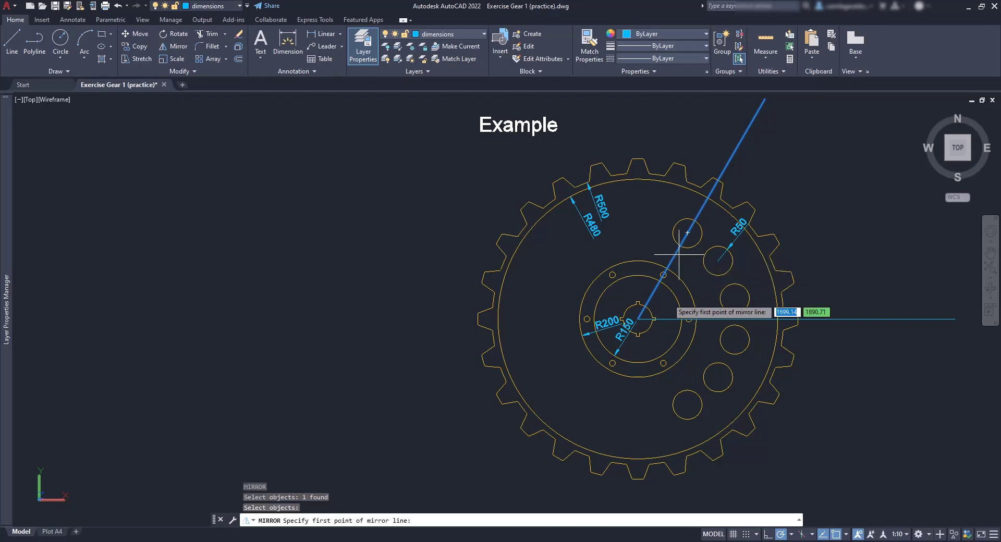
left_click(639, 318)
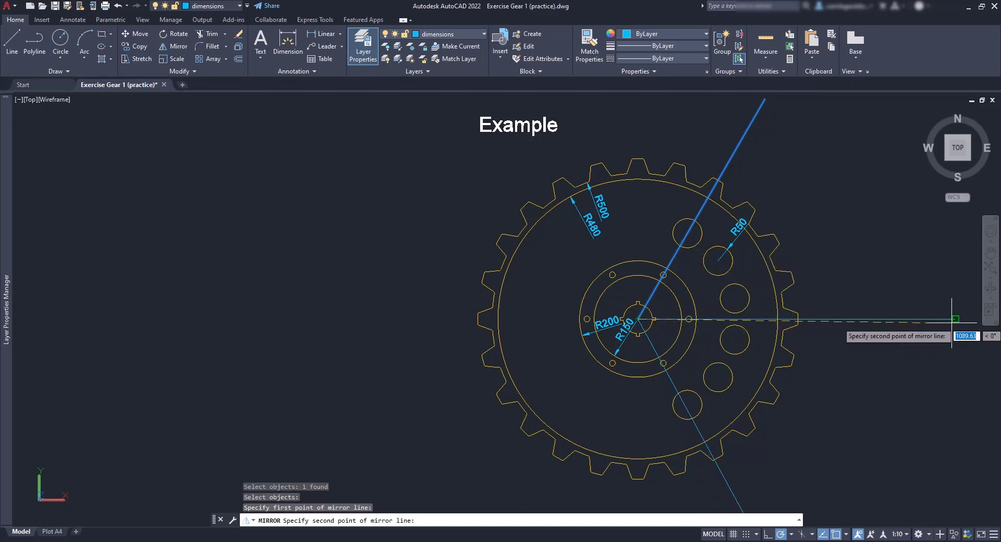
left_click(884, 289)
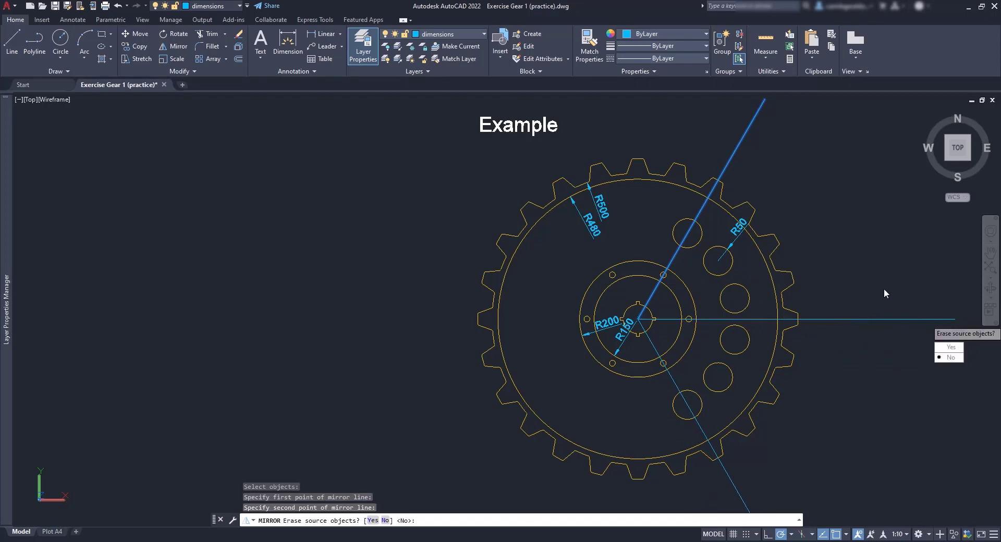
key("Return")
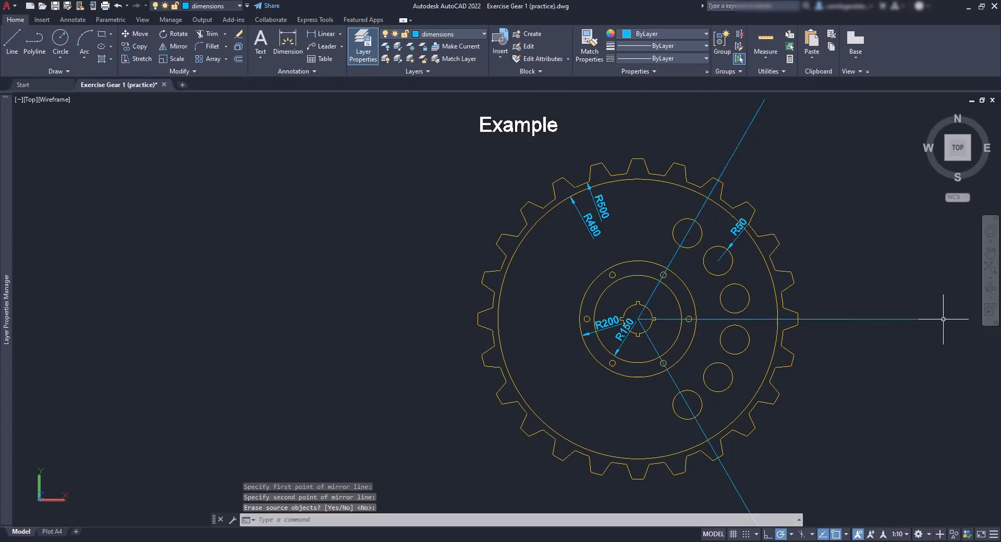
key("ctrl+z")
key("ctrl+z")
key("ctrl+z")
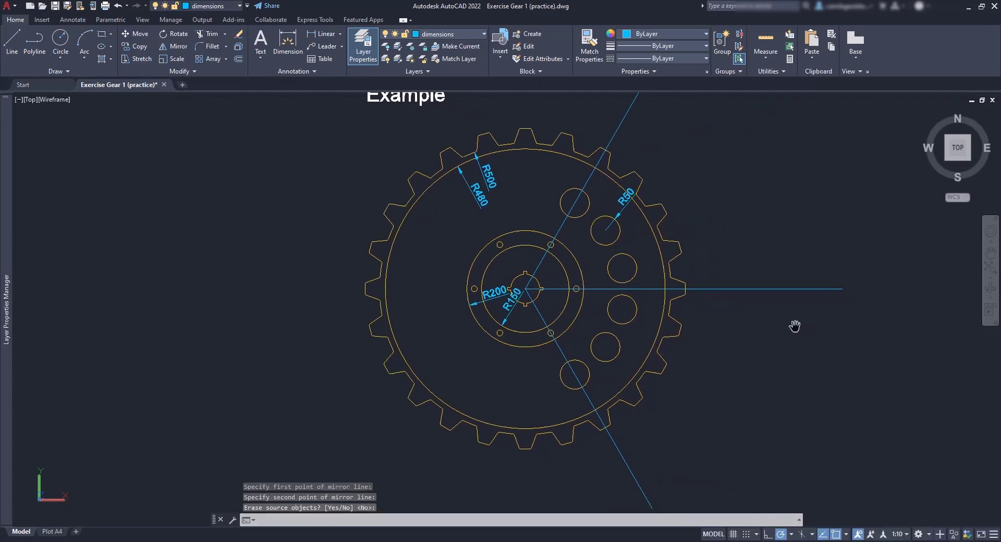
Add a 60° angular dimension between the horizontal centre line and the upper diagonal
left_click(217, 61)
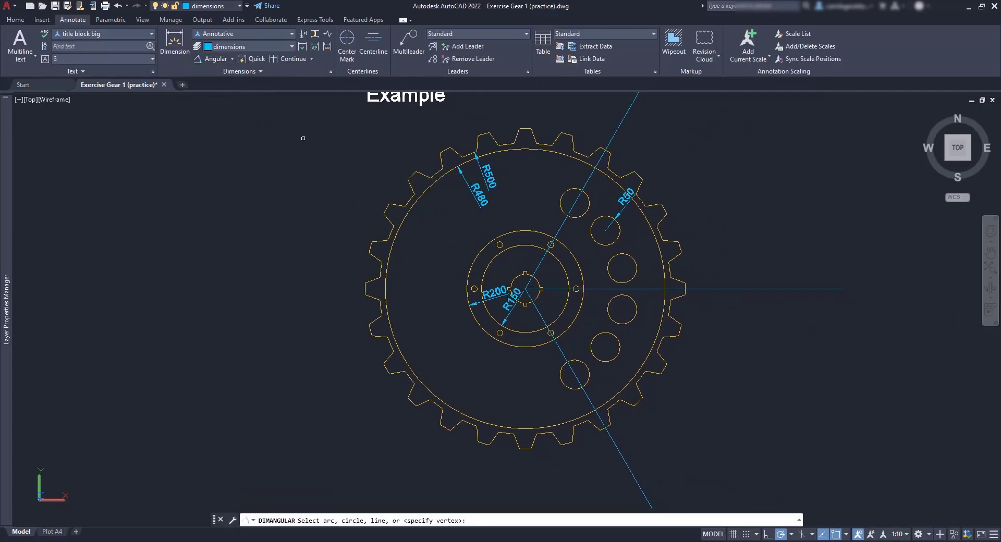
left_click(560, 289)
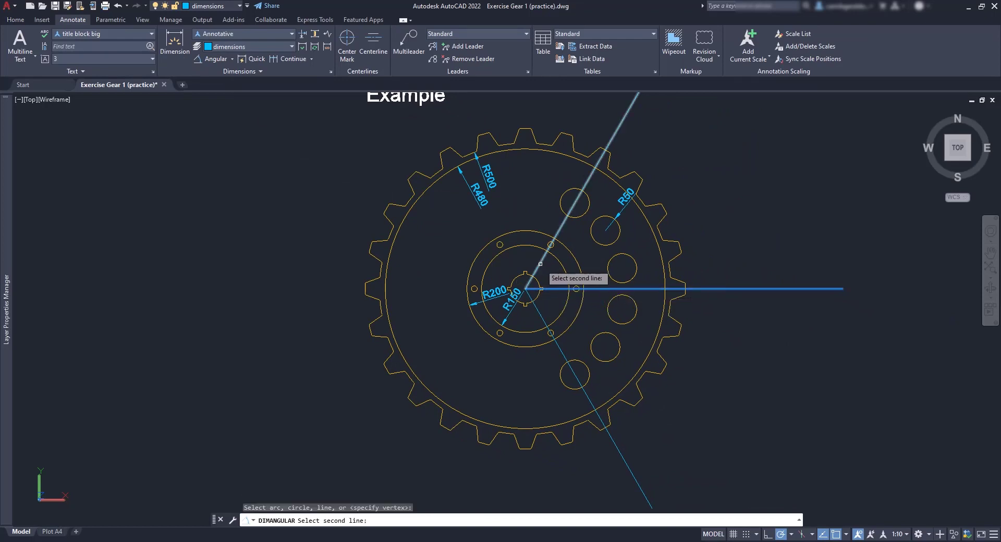
left_click(539, 263)
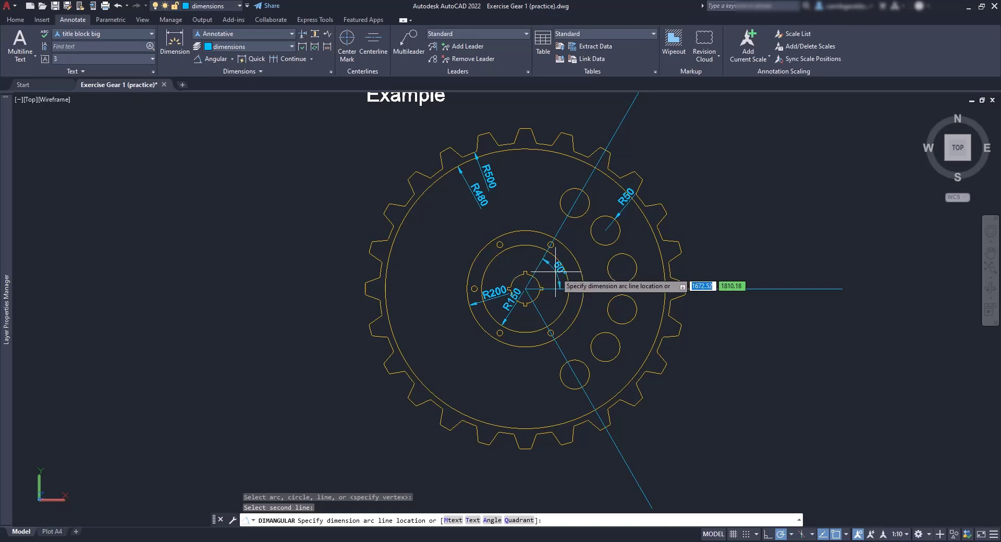
scroll(555, 271, "up", 3)
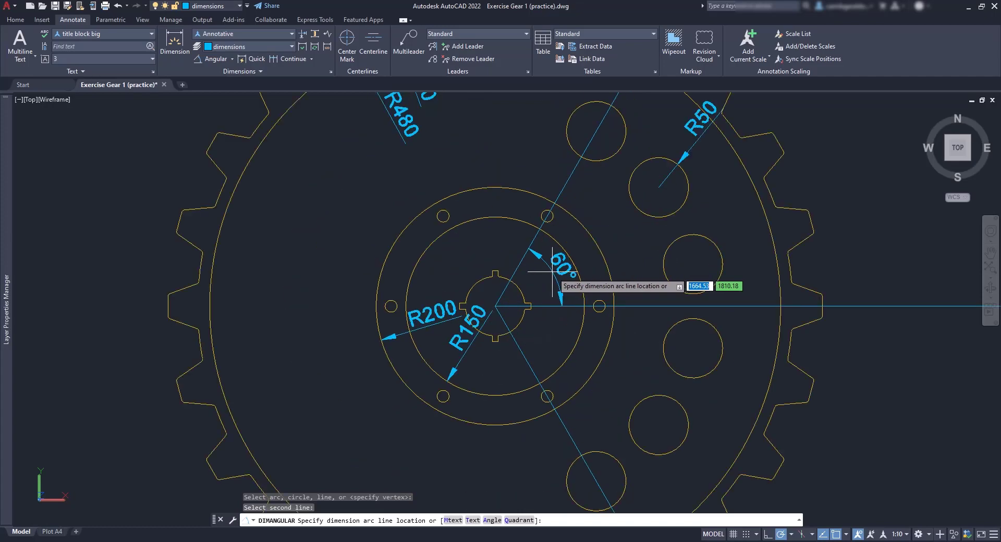
left_click(552, 272)
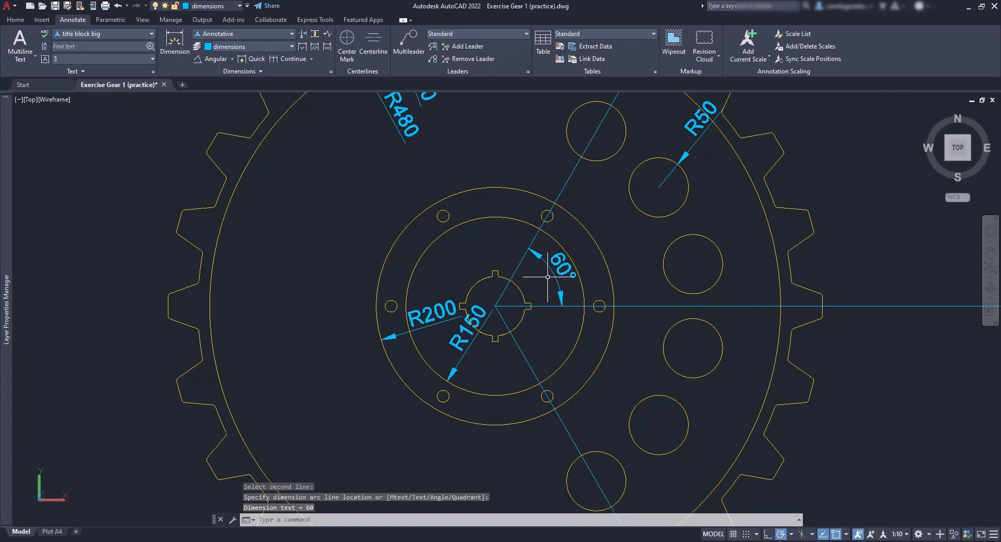
Add the matching 60° angular dimension between the lower diagonal and the horizontal line
key("Return")
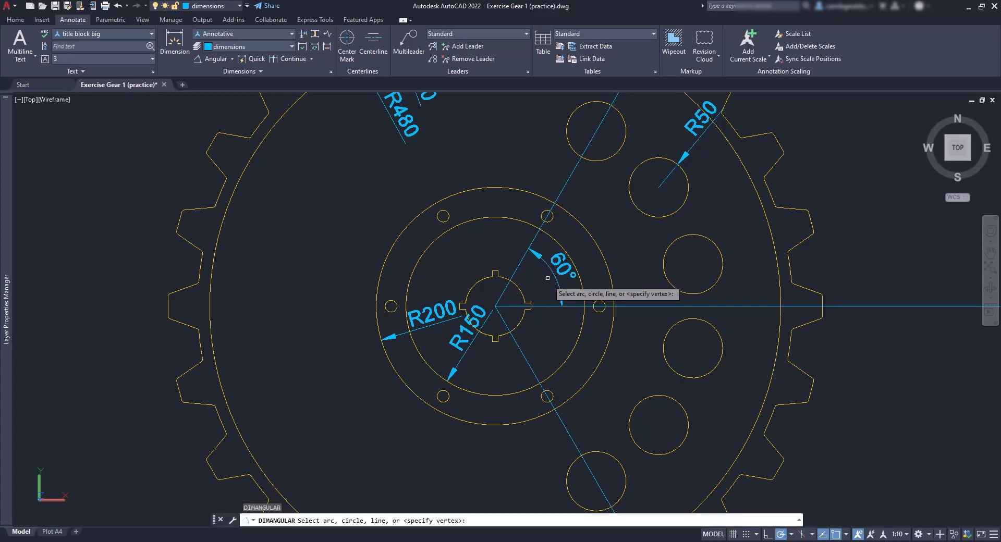
left_click(523, 355)
left_click(546, 307)
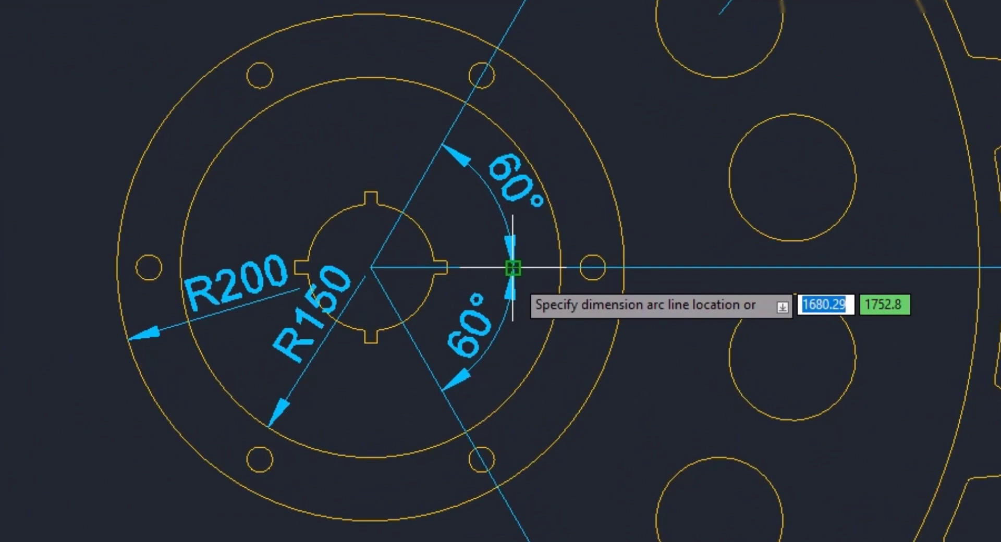
left_click(513, 268)
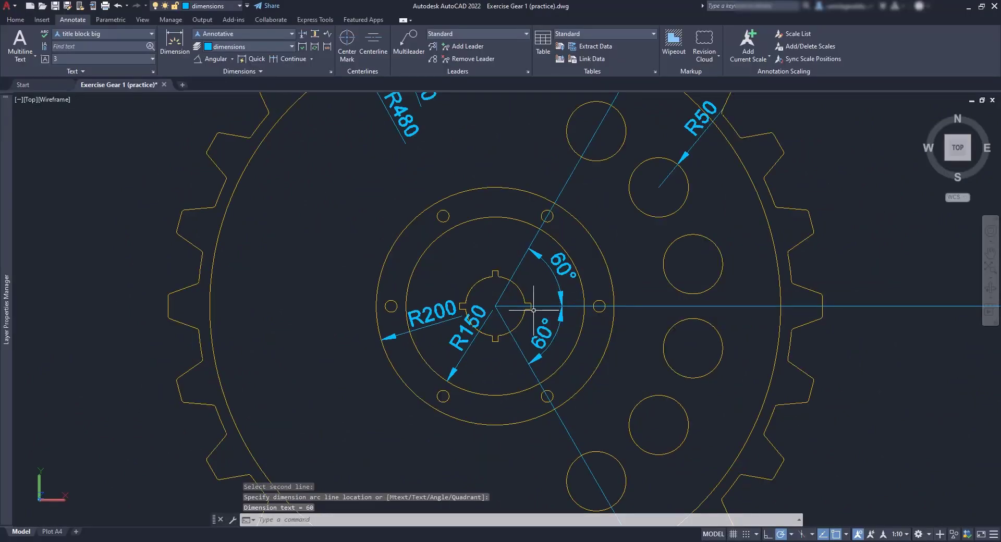
scroll(500, 319, "down", 2)
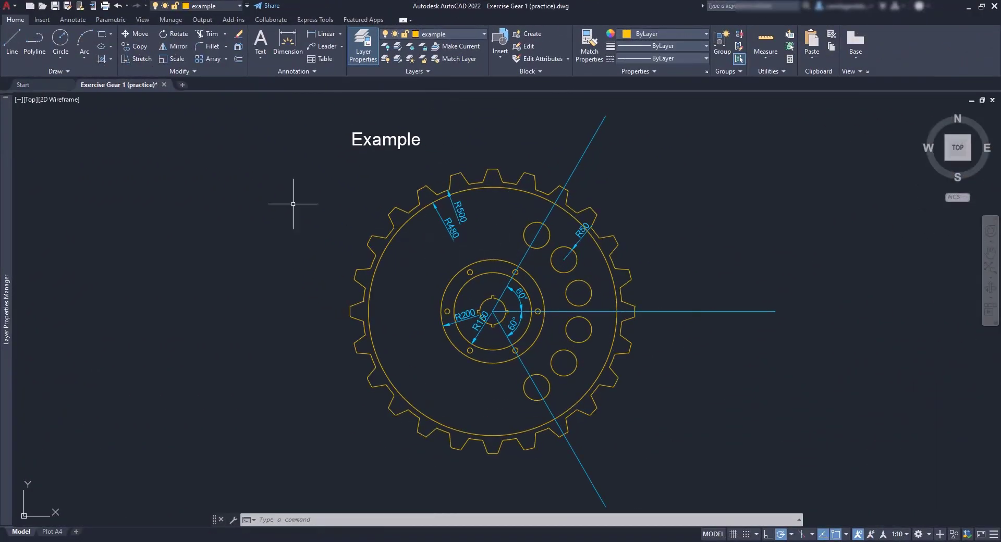
Draw a radius-500 circle centred on the gear centre
left_click(61, 39)
scroll(496, 313, "up", 6)
left_click(475, 313)
scroll(474, 313, "down", 4)
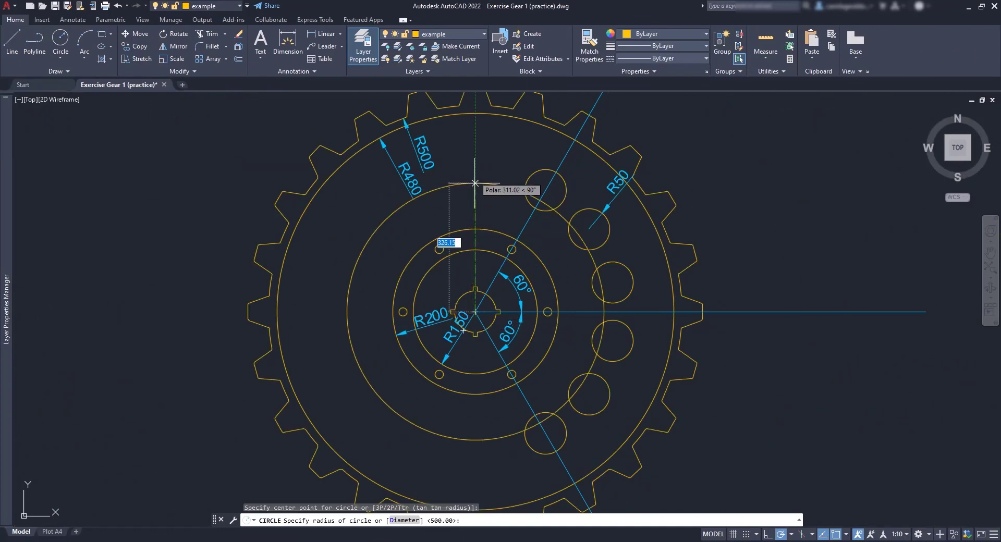
middle_click_drag(476, 165, 476, 227)
scroll(476, 227, "up", 4)
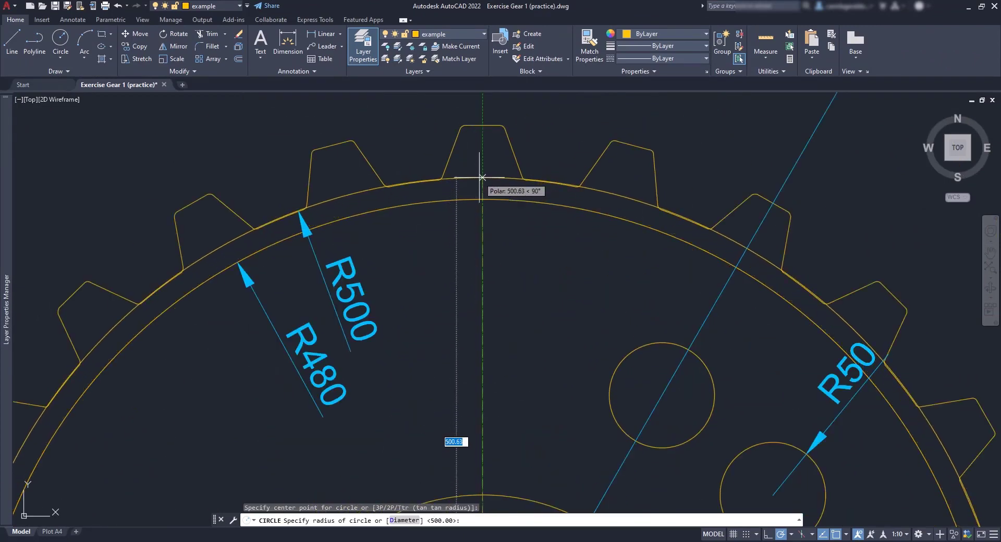
left_click(551, 183)
Draw a 40-unit line across the tooth top, starting 20 units from its midpoint
type("l")
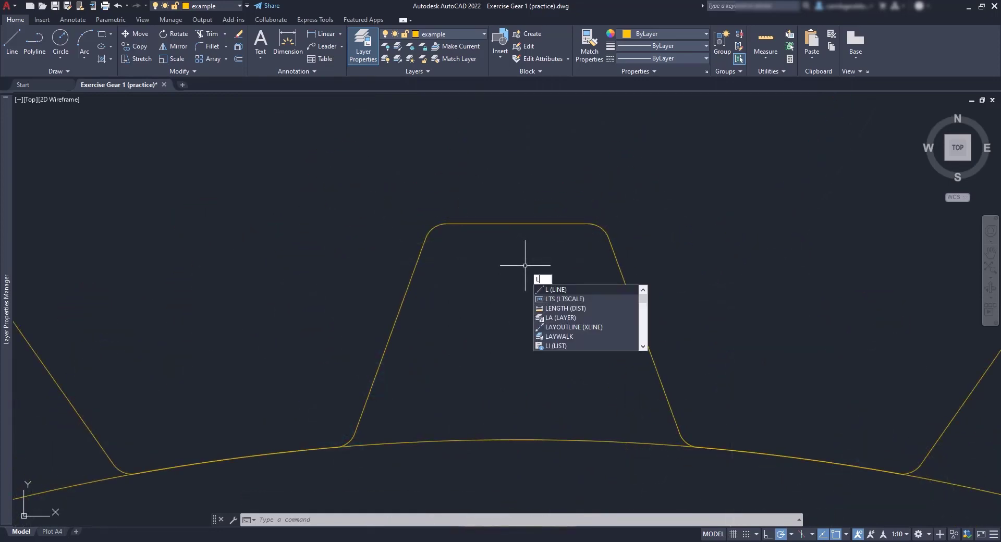
key("Return")
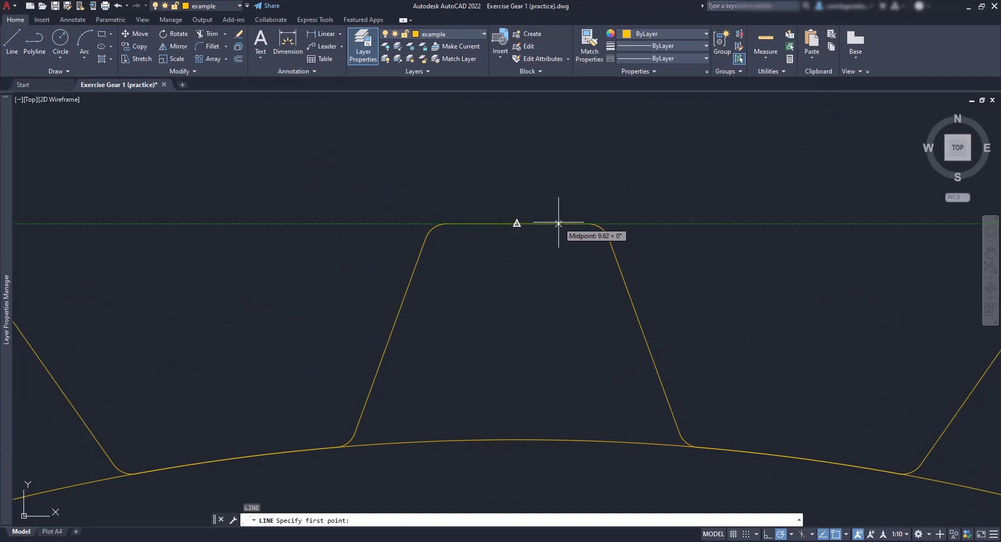
type("20")
key("Return")
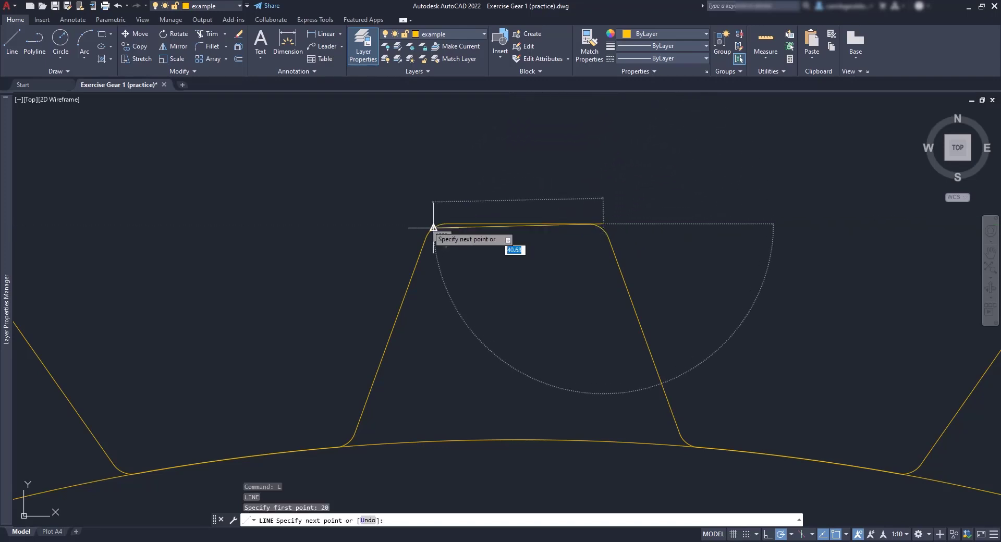
type("4")
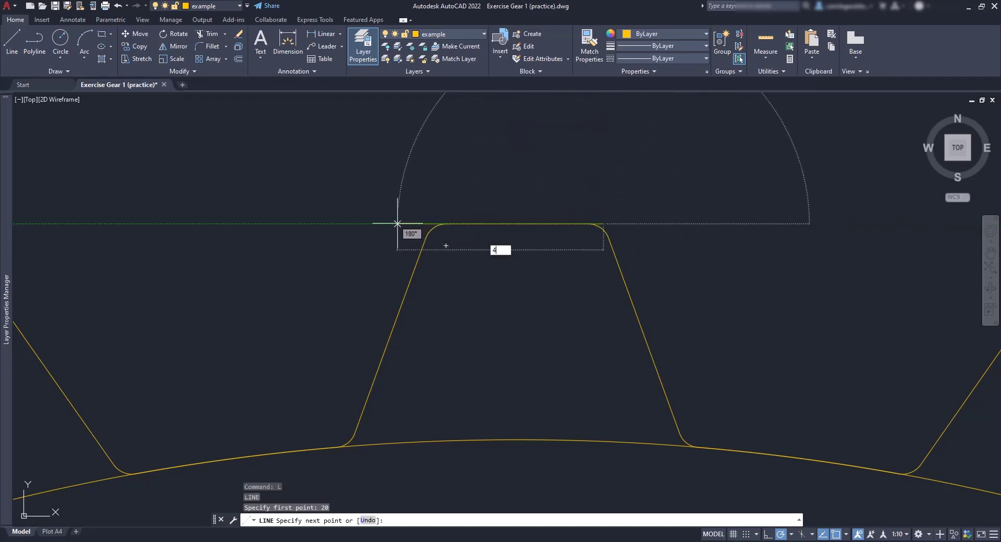
type("0")
key("Return")
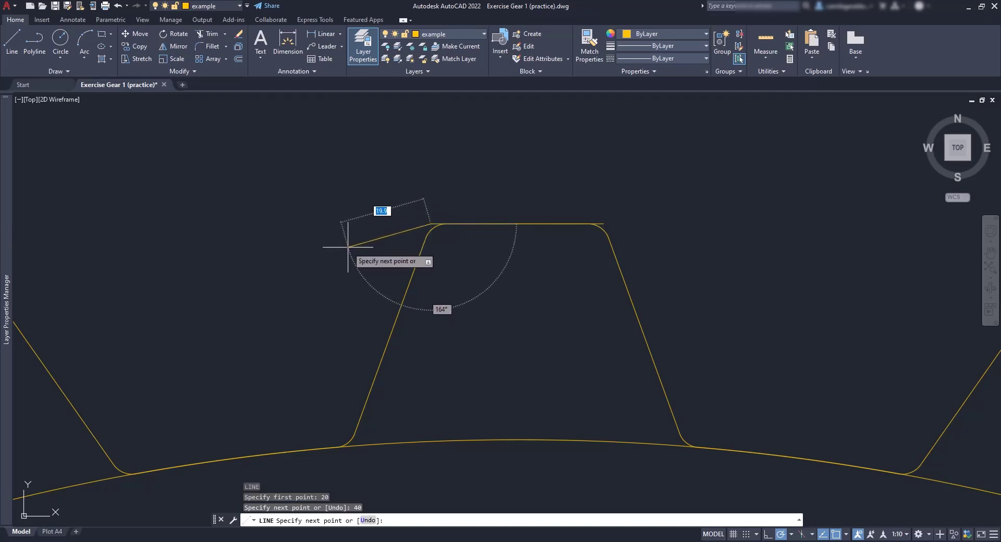
key("Escape")
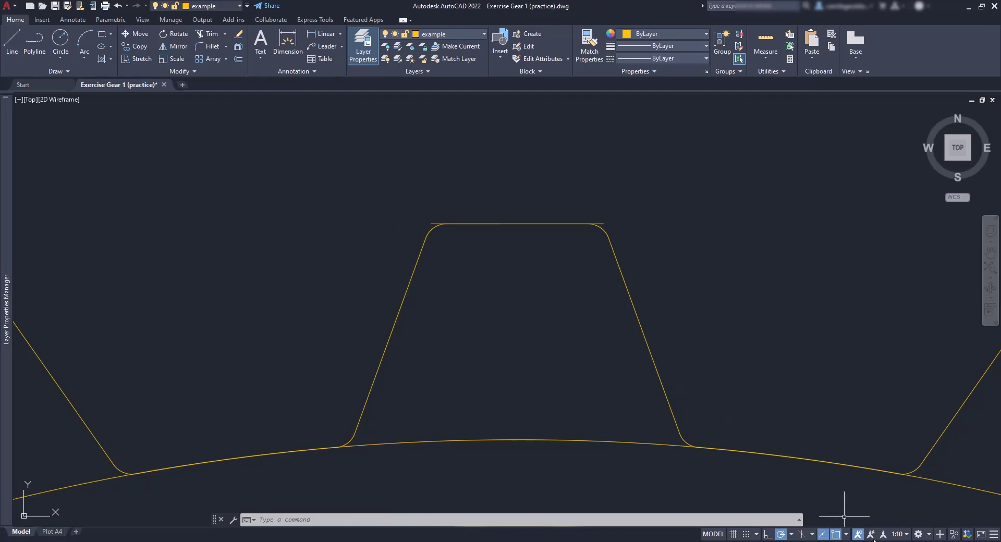
Switch the annotation scale to 1:1 and dimension the tooth's 50 height
left_click(898, 537)
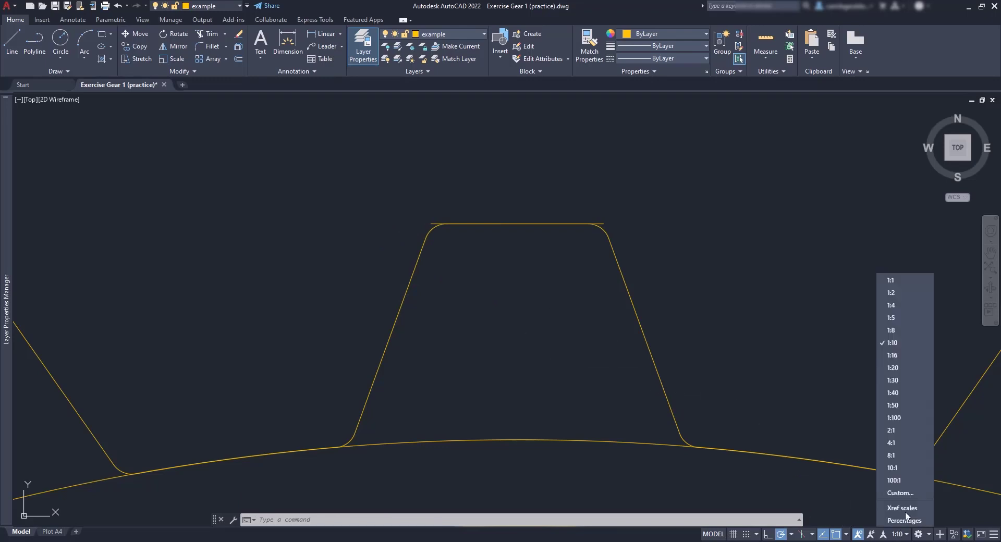
left_click(906, 283)
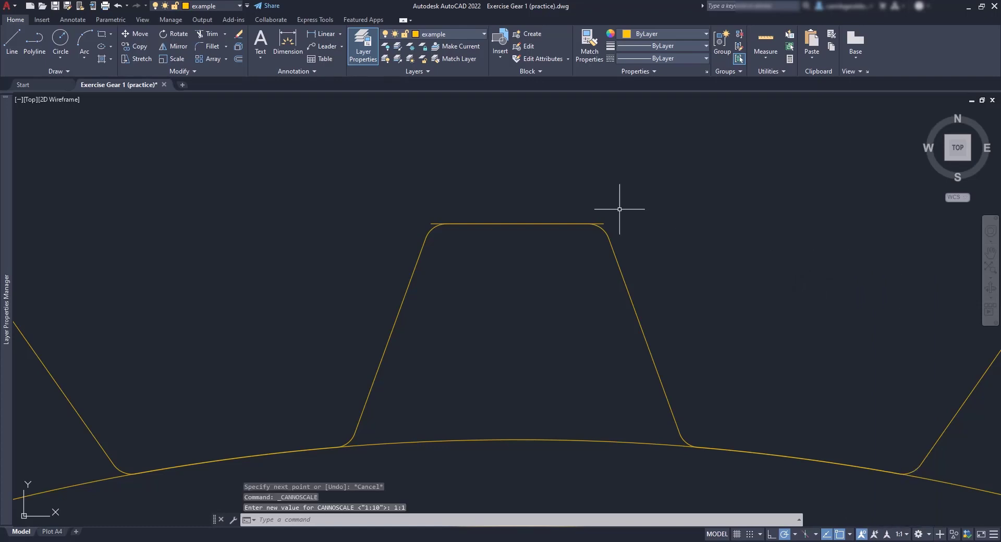
left_click(325, 34)
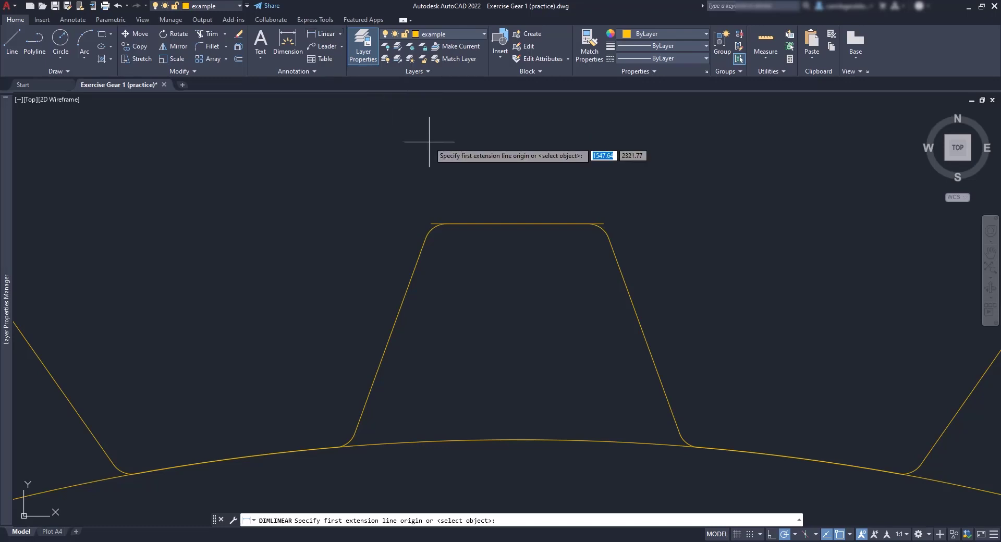
left_click(517, 224)
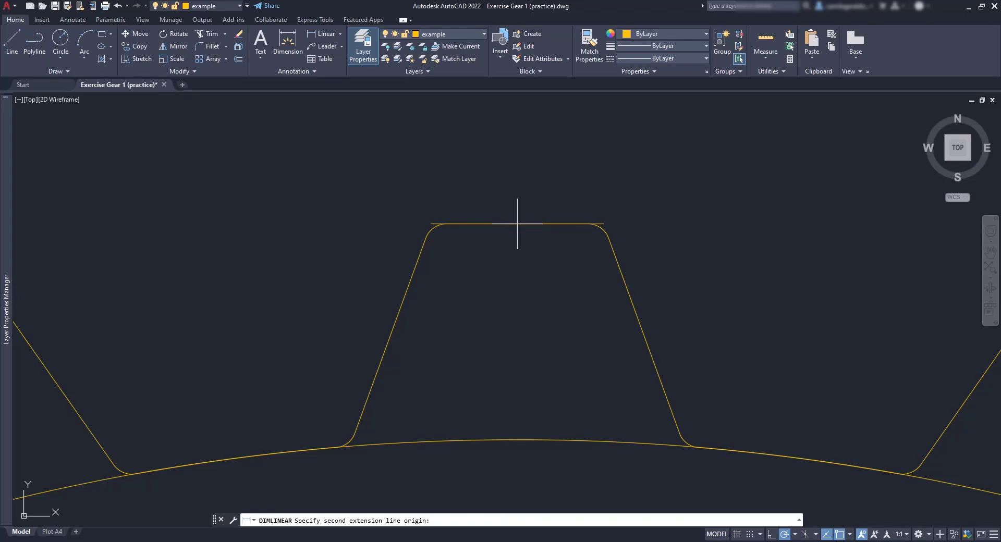
left_click(517, 439)
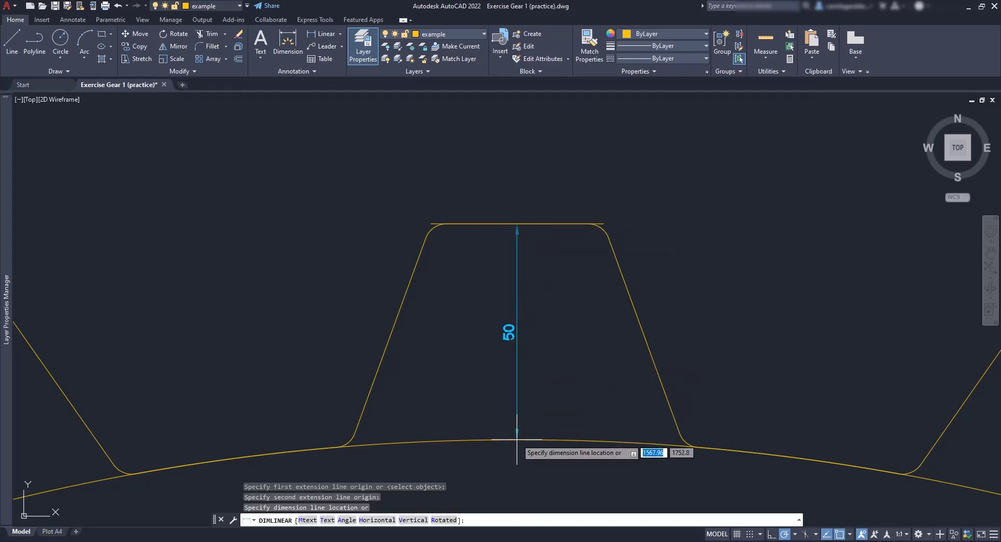
left_click(516, 440)
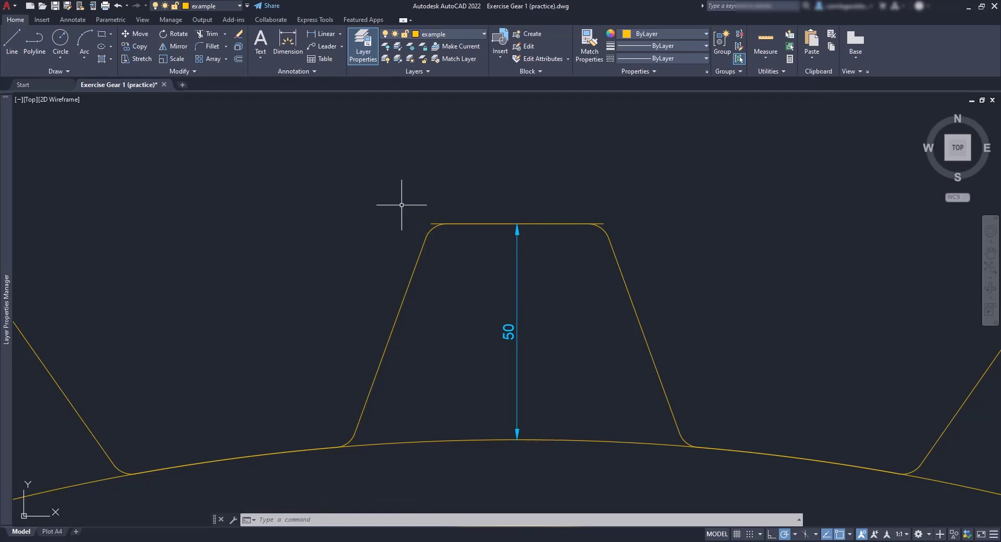
Add a 40 linear dimension across the tooth's top corners, placed above the tooth
left_click(324, 33)
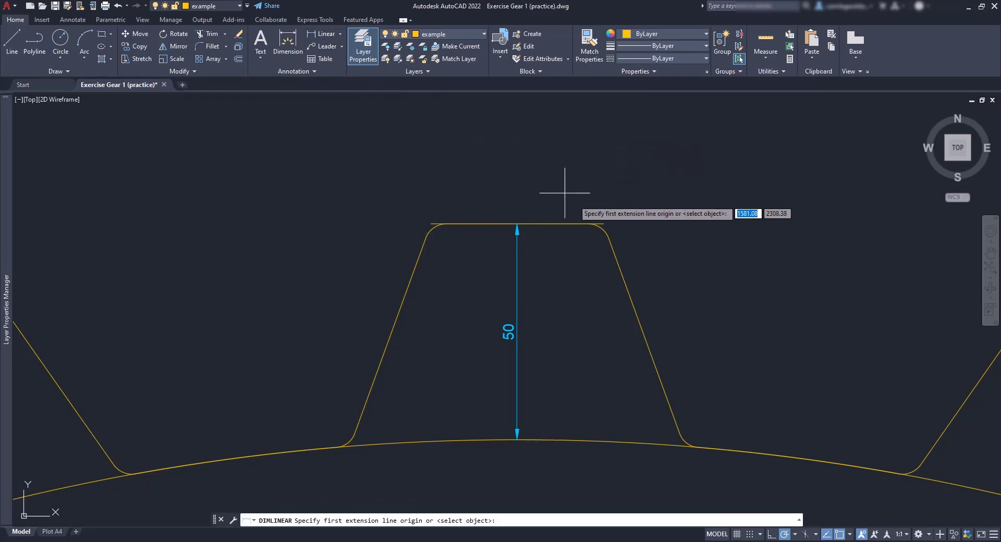
scroll(603, 224, "up", 2)
left_click(604, 223)
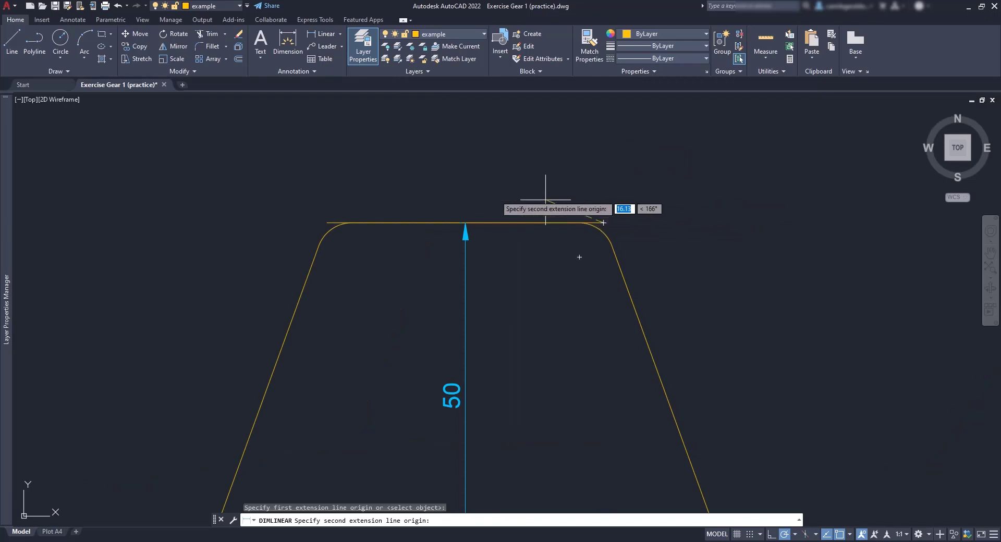
left_click(327, 223)
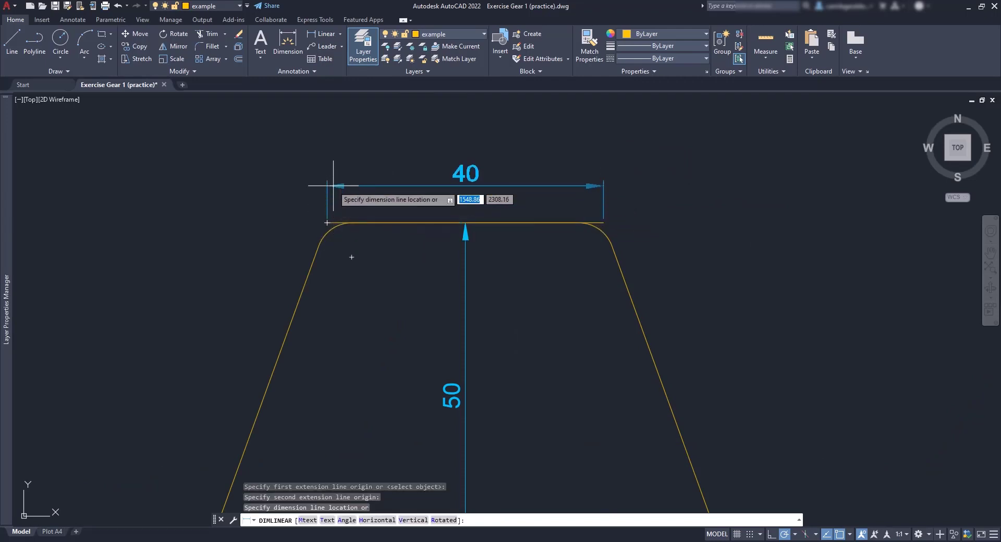
type("5")
key("Return")
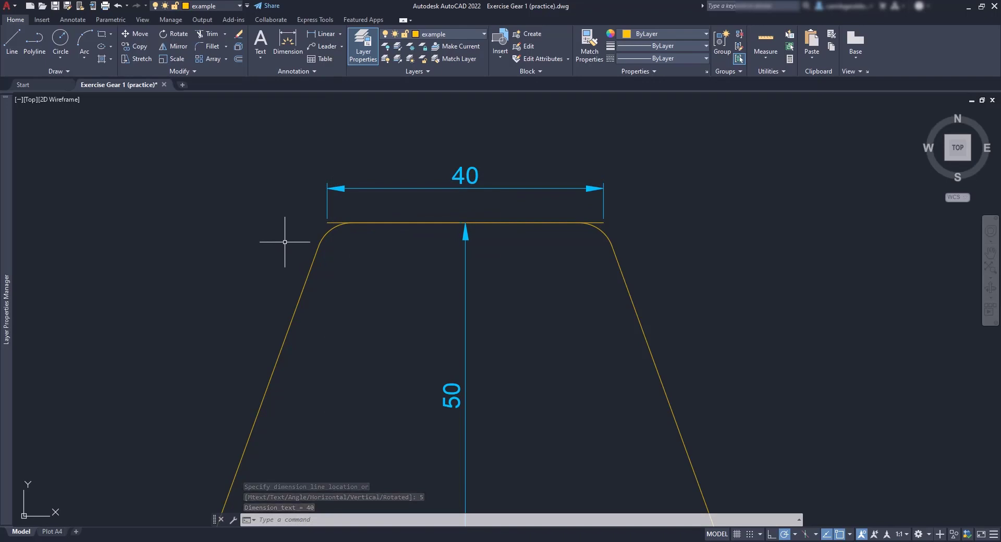
Add a 70° angular dimension between the tooth's right flank and top edge
left_click(340, 34)
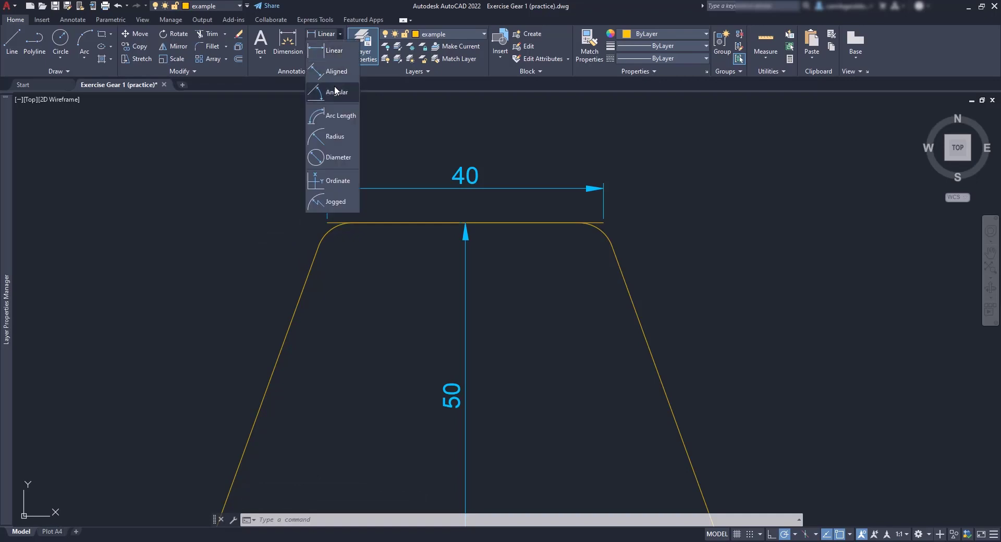
left_click(329, 114)
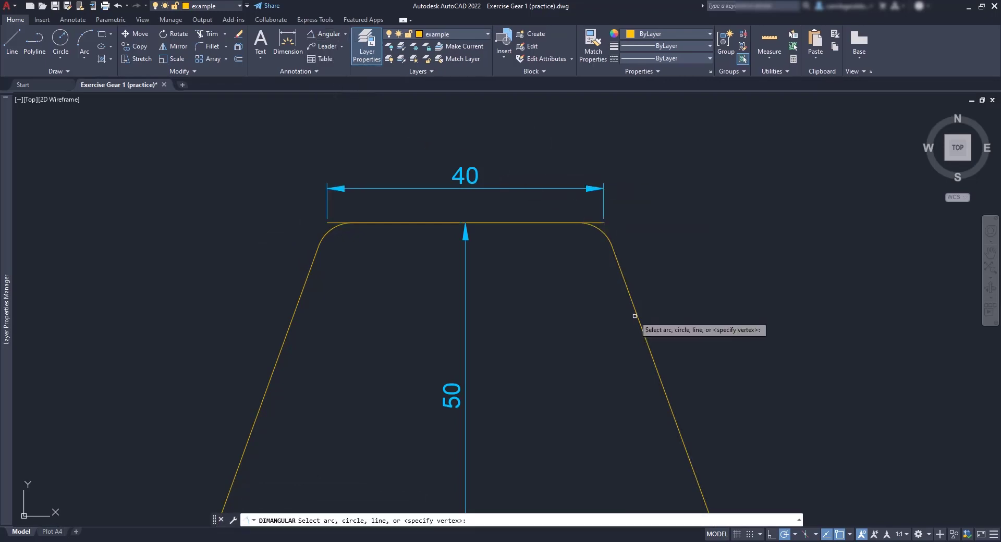
left_click(636, 316)
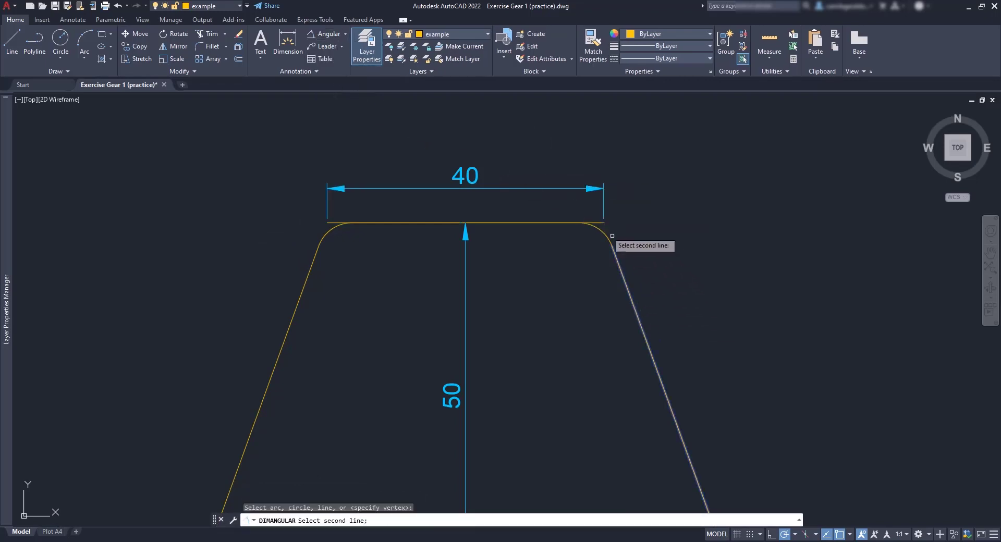
left_click(600, 223)
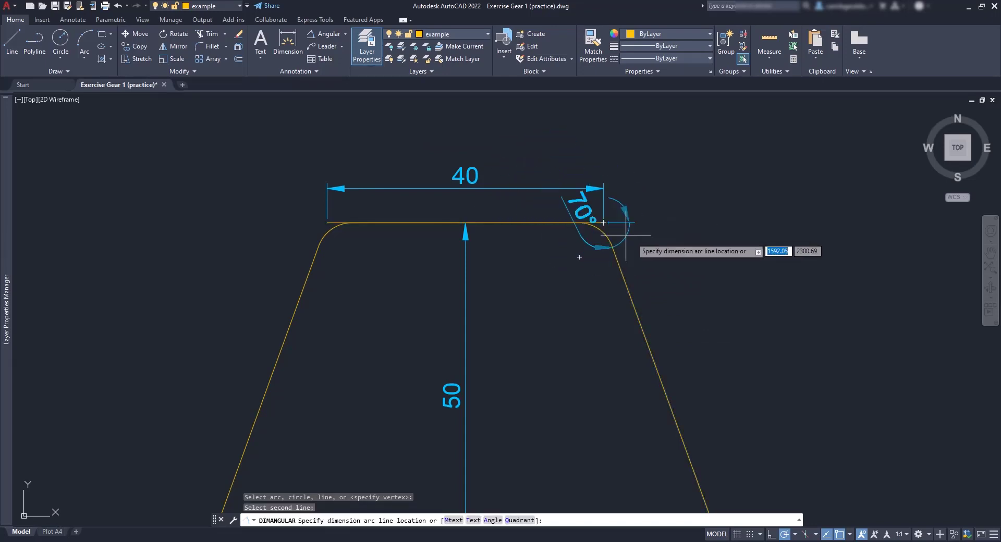
left_click(703, 263)
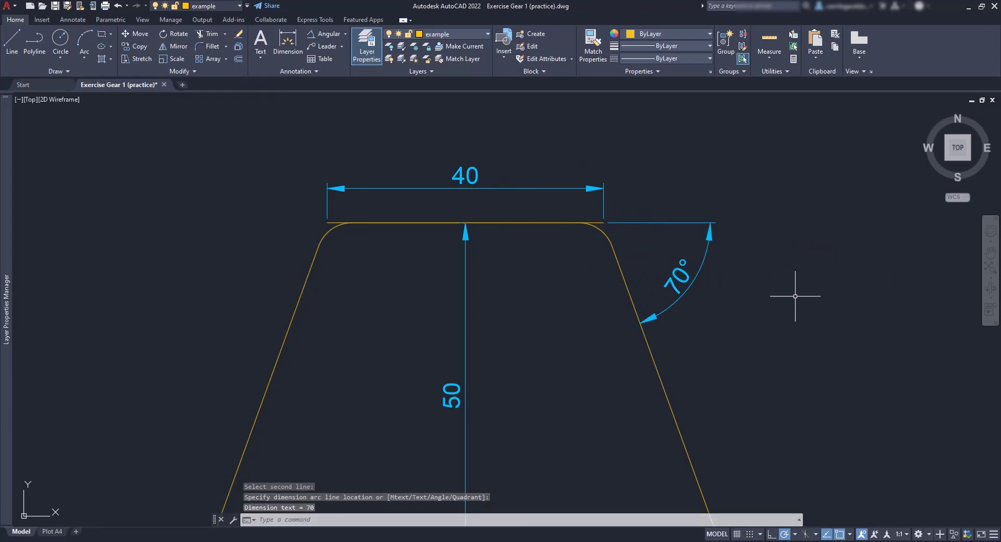
Dimension the tooth's rounded top-left corner with an R5 radius
left_click(345, 34)
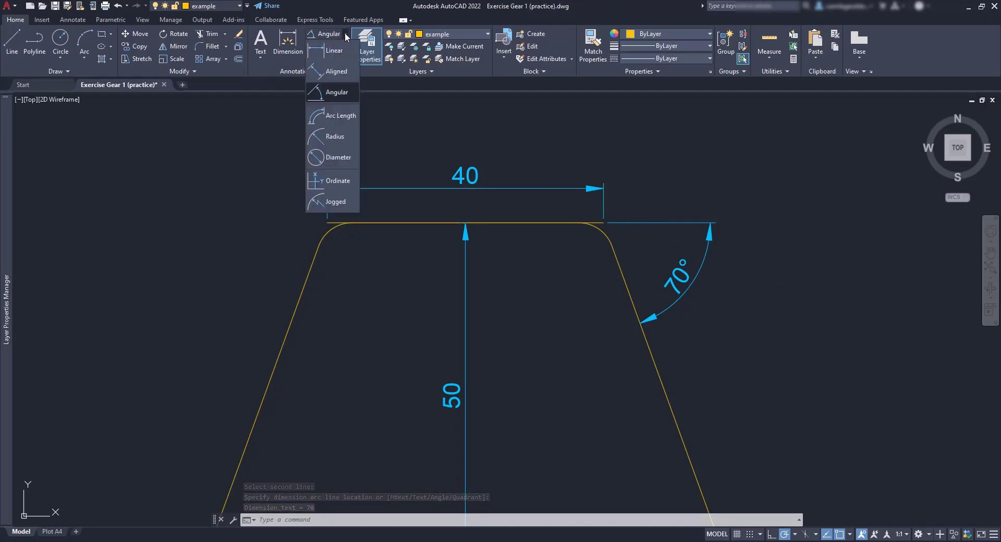
left_click(340, 135)
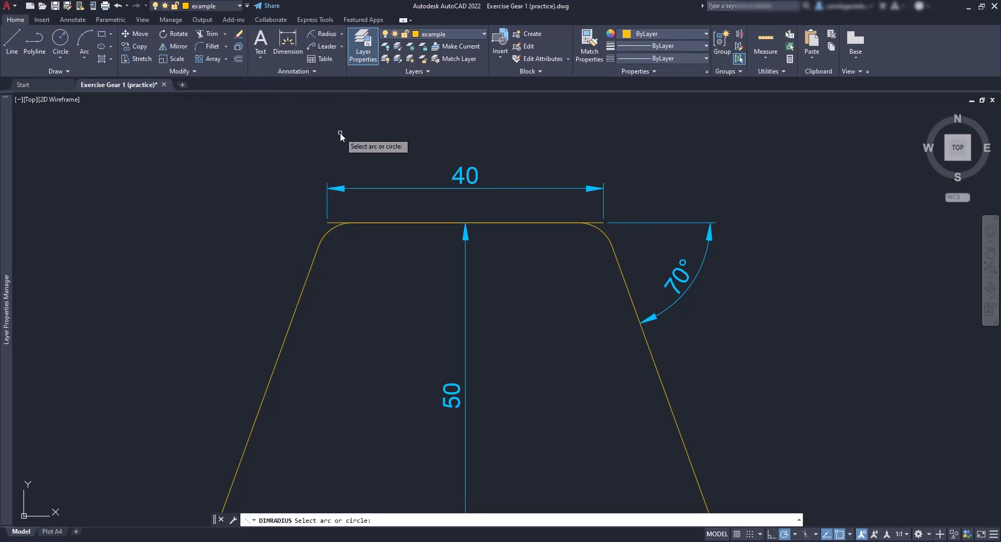
left_click(332, 229)
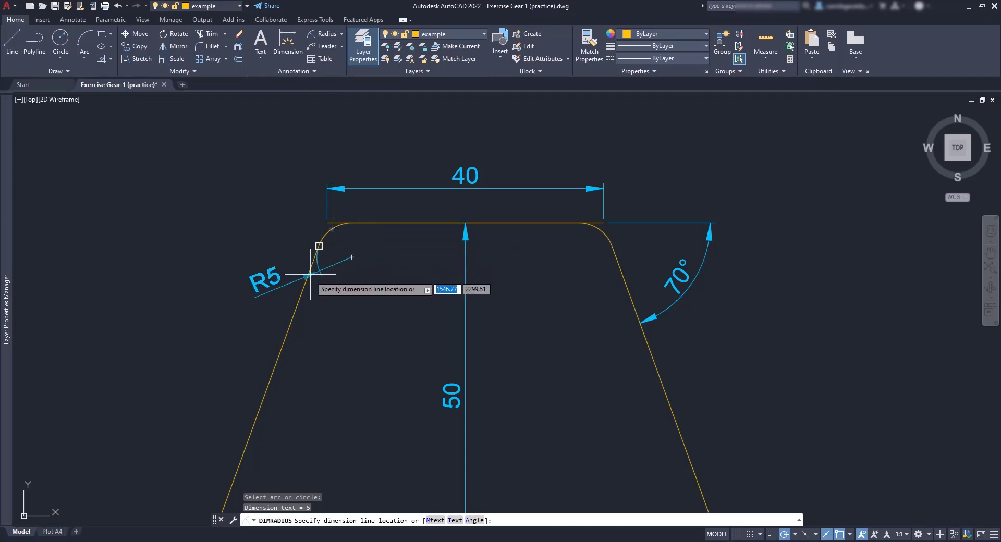
left_click(332, 229)
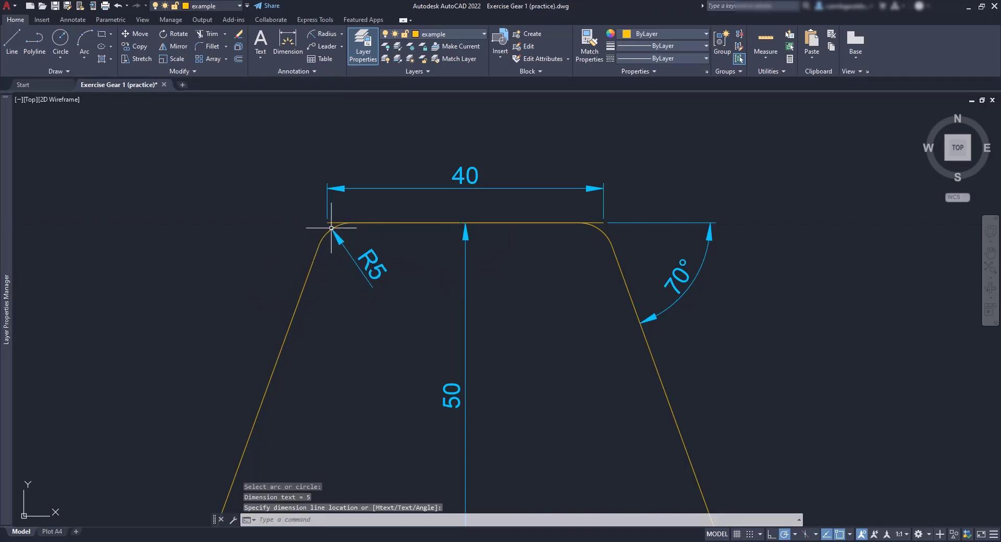
scroll(459, 250, "down", 2)
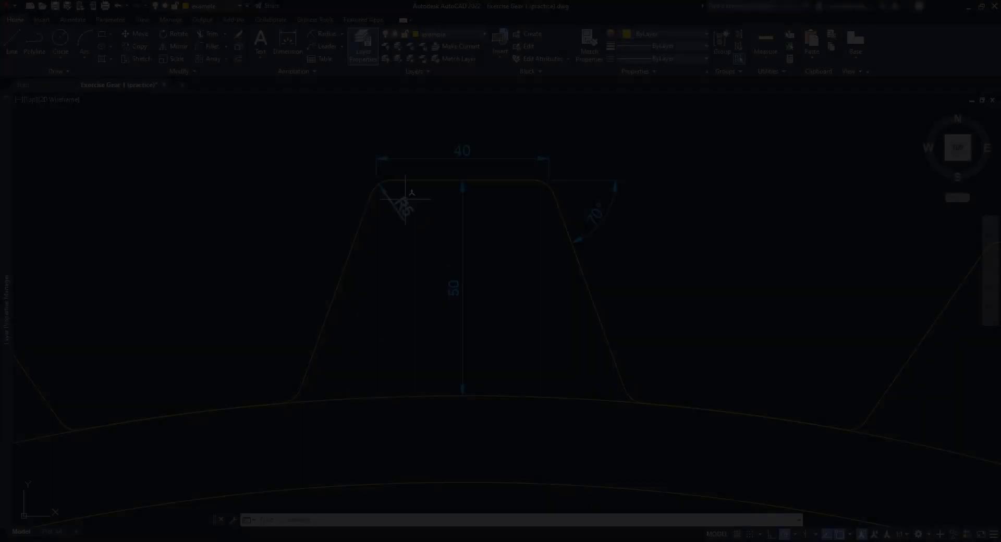
Zoom to the bolt hole, start DLI, and open the object snap list to enable Center snapping
scroll(406, 198, "down", 10)
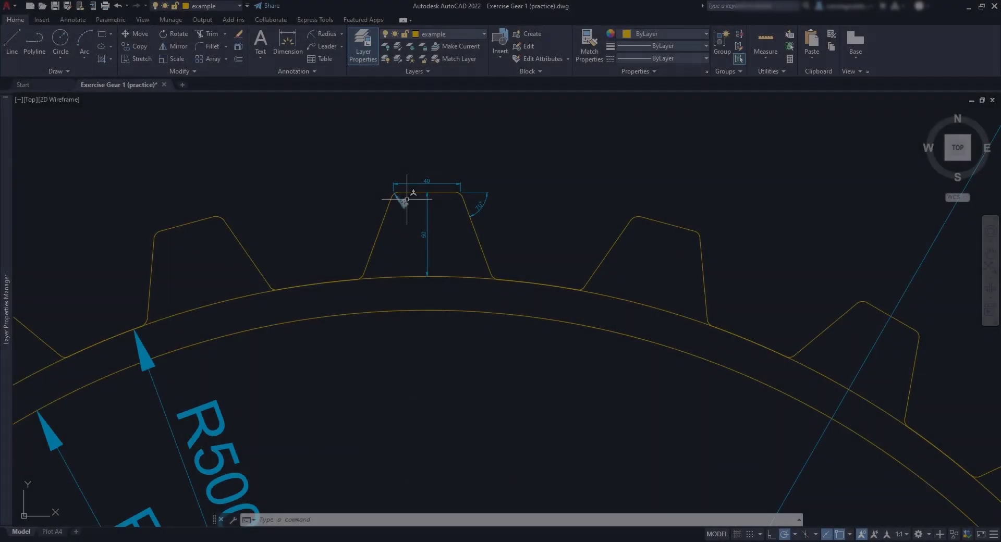
scroll(503, 367, "up", 12)
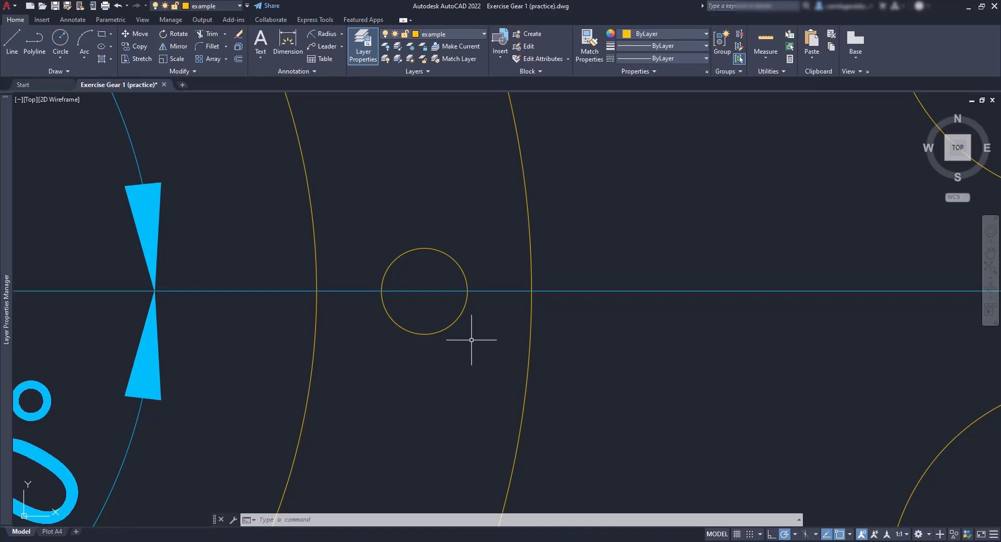
type("DLI")
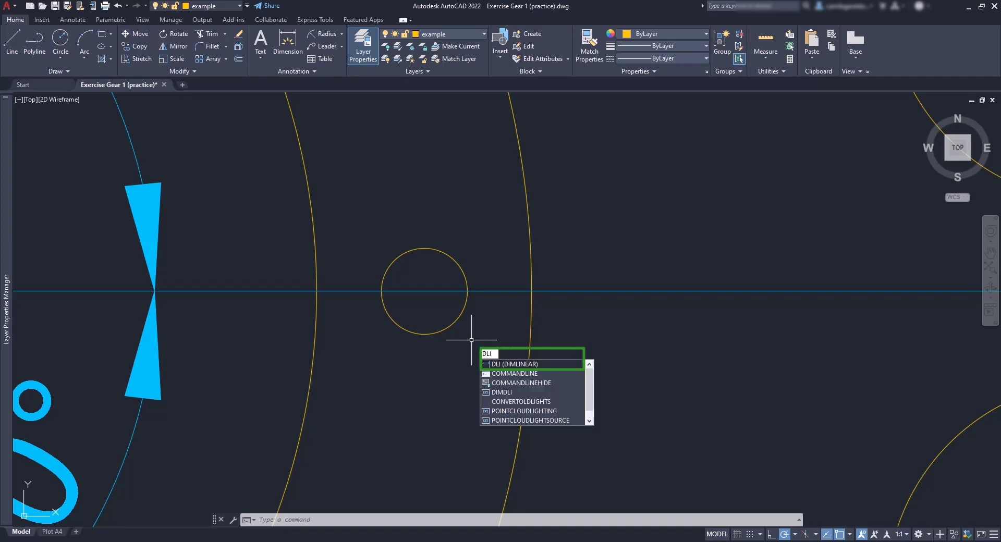
key("Return")
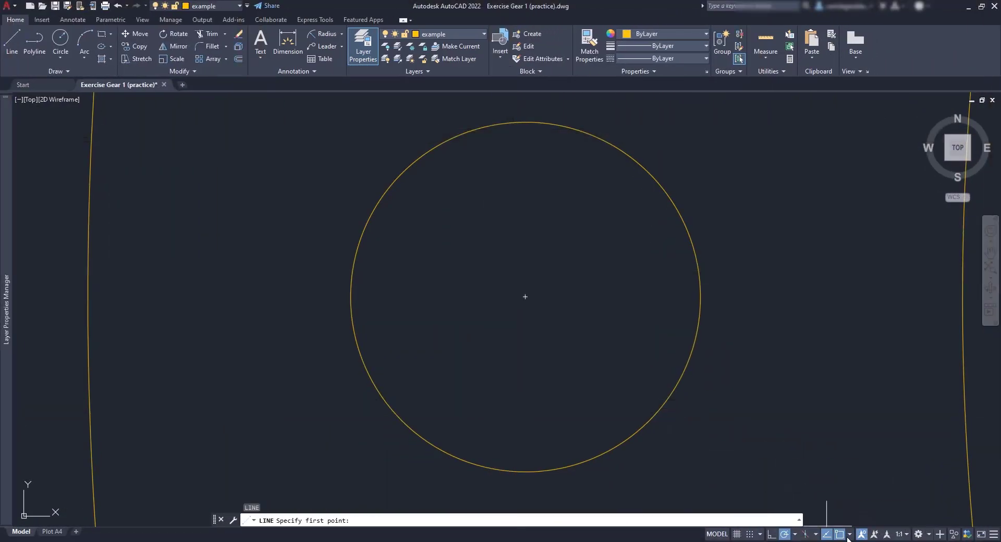
left_click(849, 536)
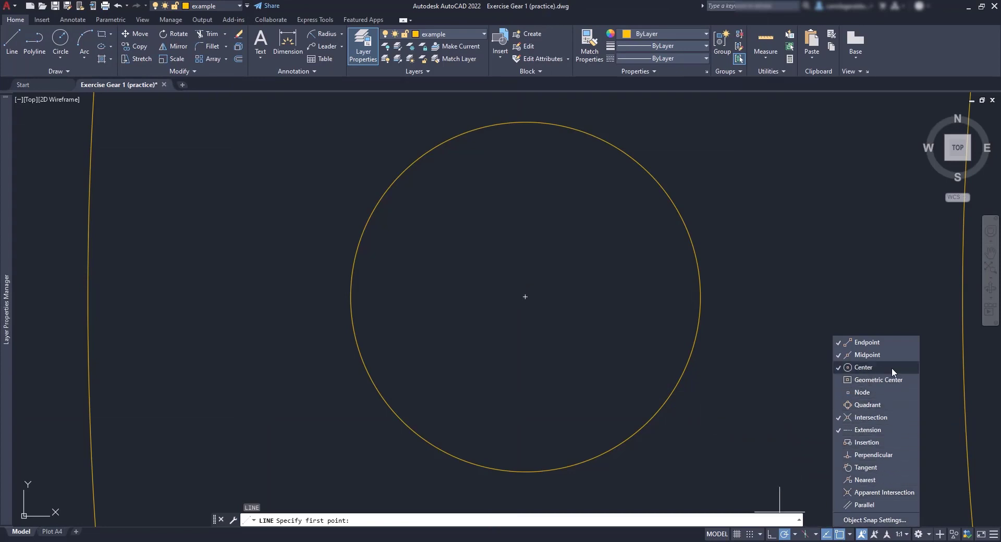
Cancel the pending LINE and snap menu, then start CIRCLE with the C alias
key("Escape")
key("Escape")
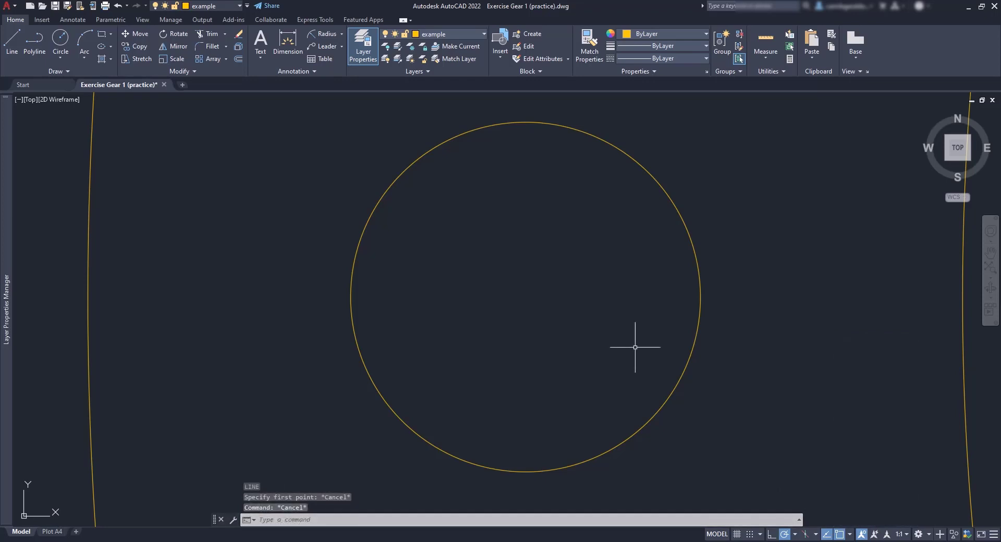
type("c")
key("Return")
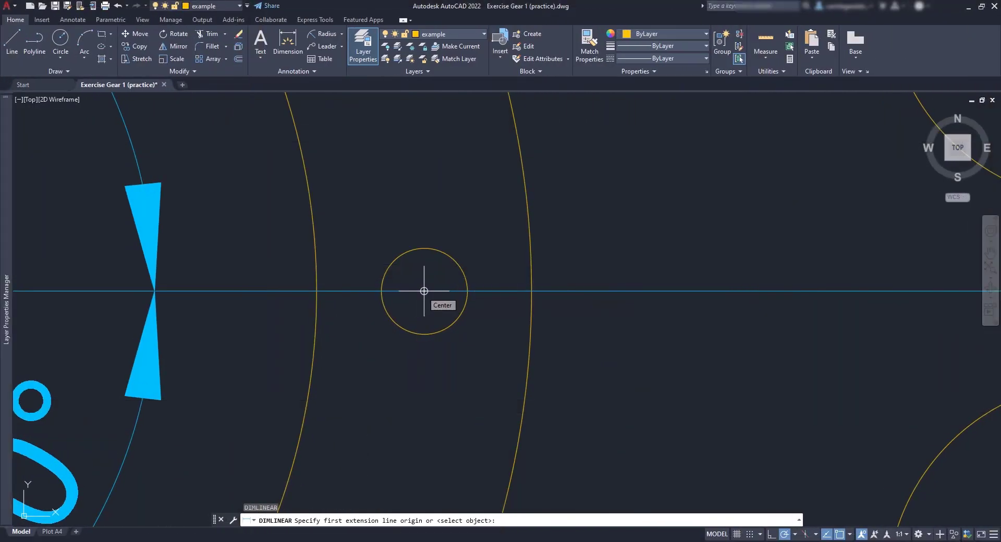
Dimension the small circle's centre to the right and left rim arcs, both 25
left_click(424, 291)
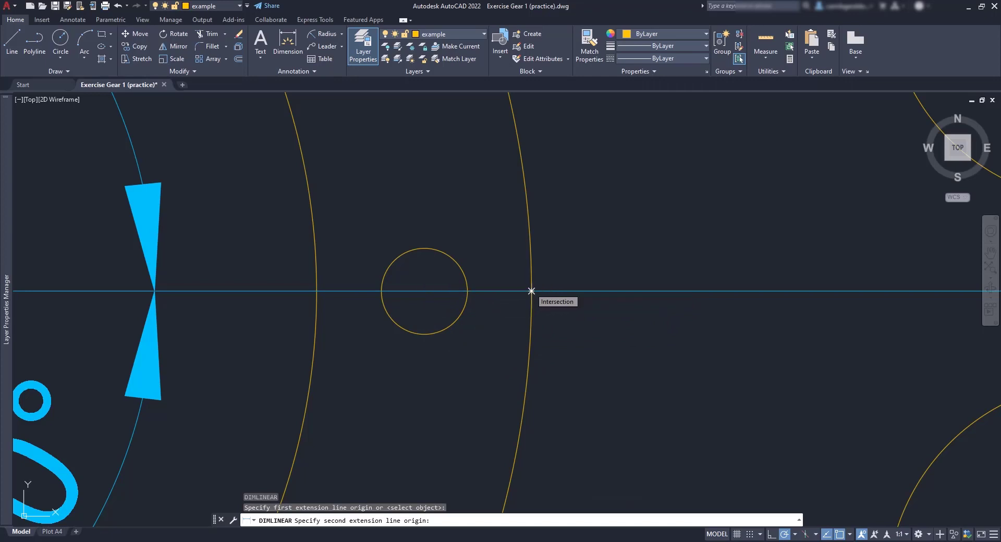
left_click(532, 291)
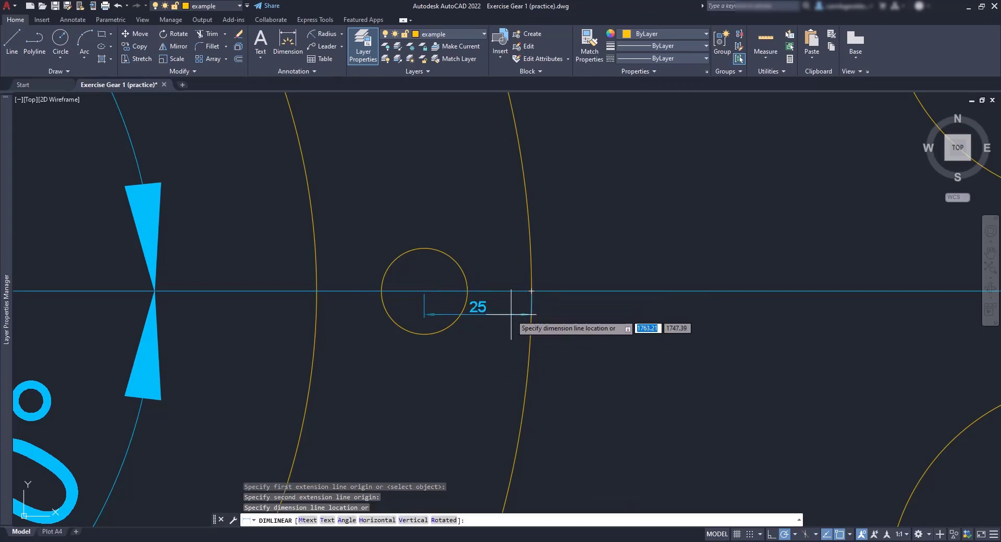
left_click(532, 291)
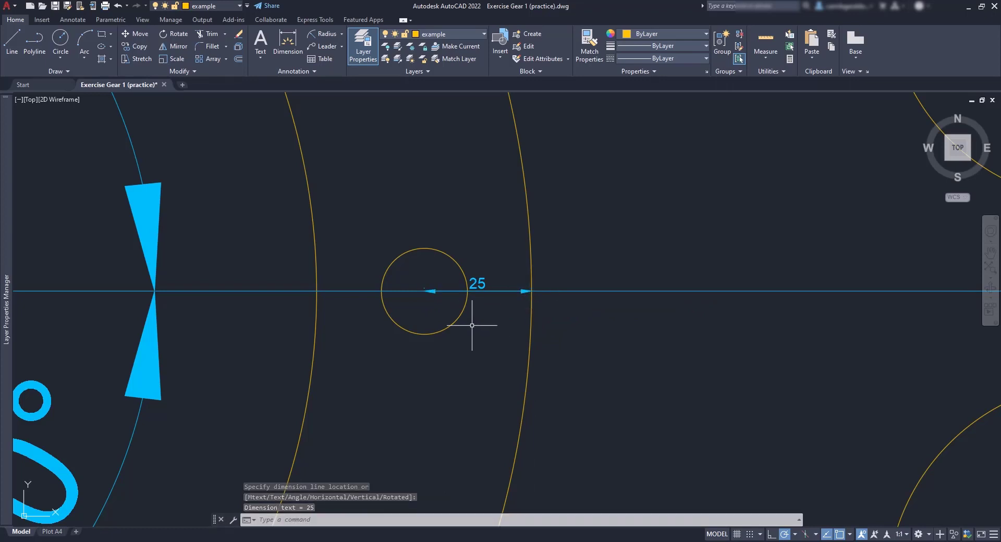
key("Return")
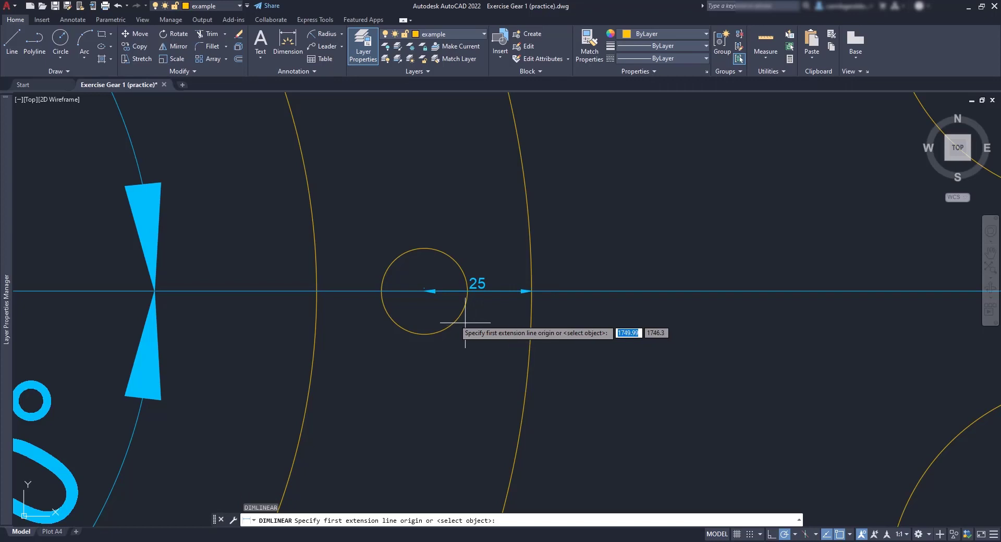
left_click(425, 291)
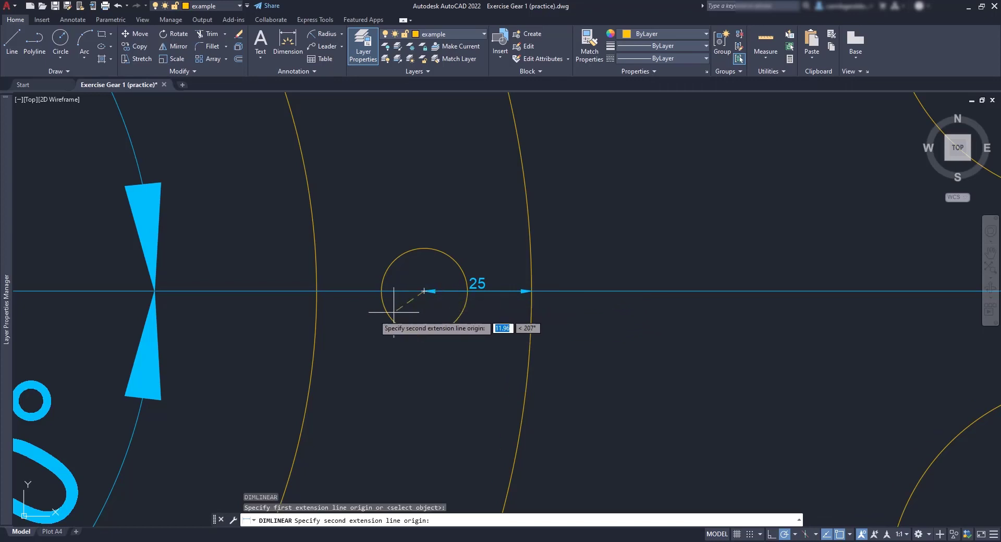
left_click(317, 291)
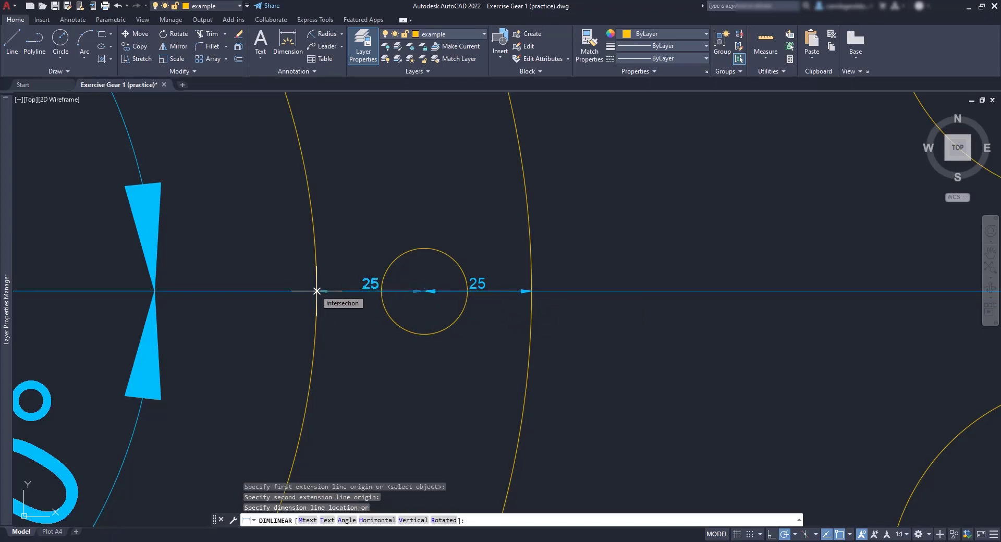
left_click(317, 291)
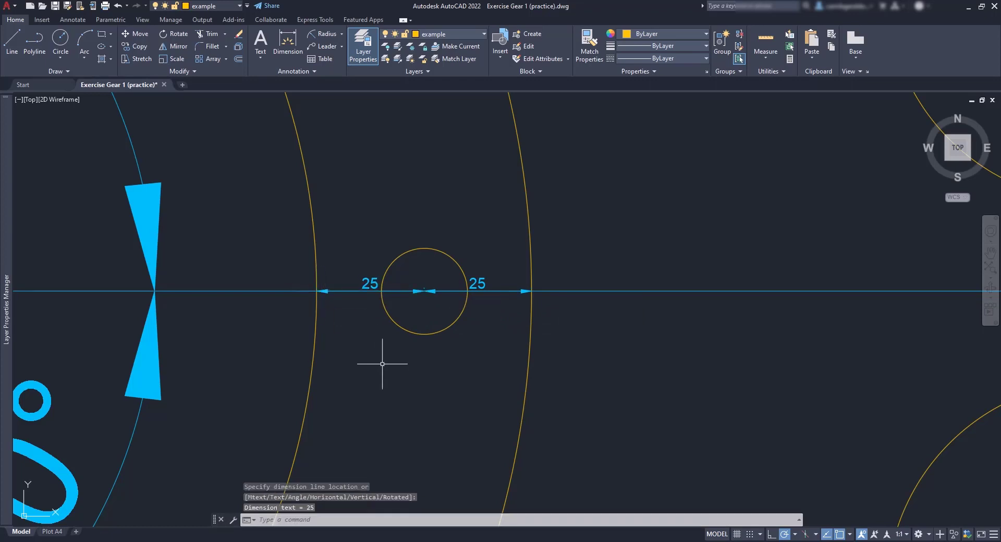
Add an R10 radius dimension above the small circle
left_click(328, 34)
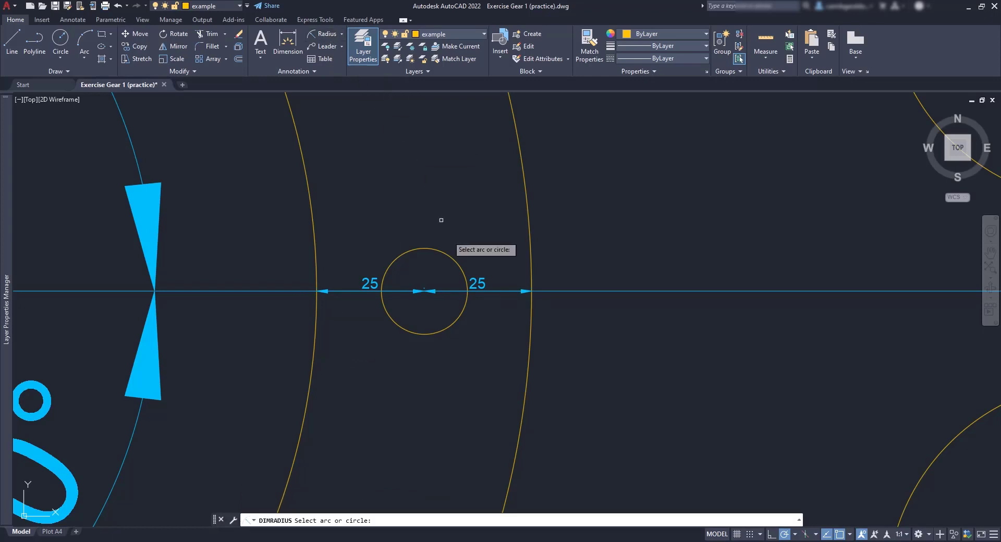
left_click(459, 268)
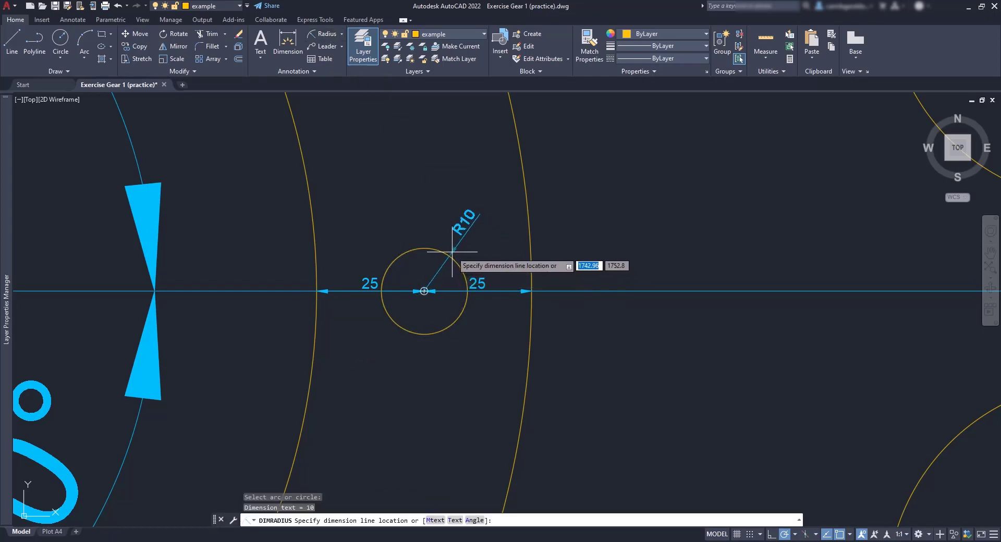
left_click(459, 214)
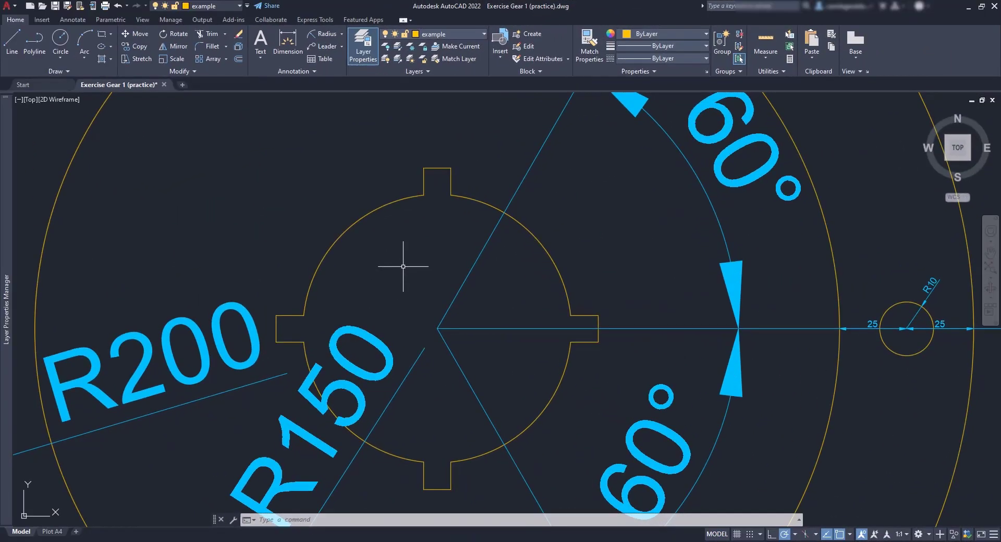
Draw a circle centred on the gear centre out to the keyway tab base
type("c")
key("Return")
left_click(437, 328)
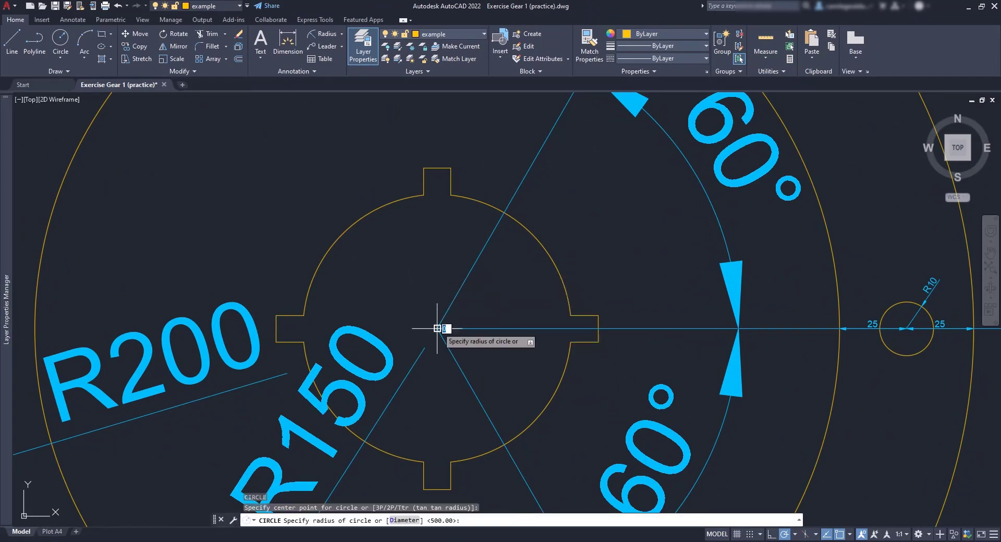
left_click(451, 195)
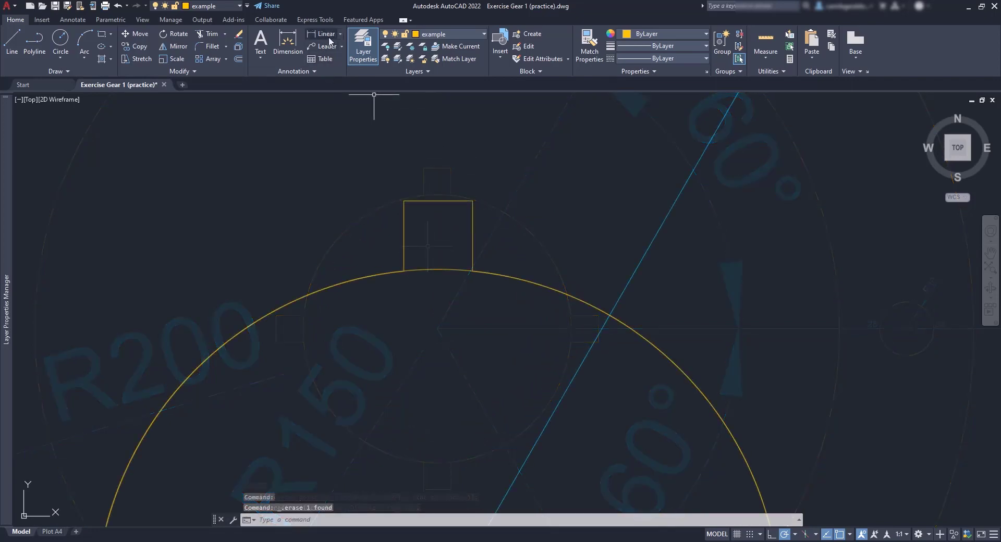
Dimension the tab's width between its top corners as 10, offset 5 above
left_click(328, 34)
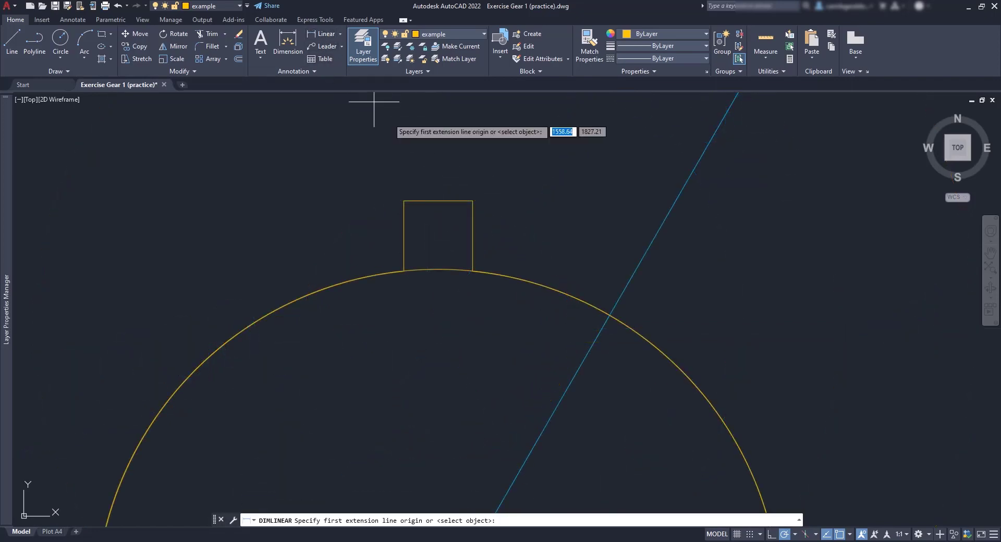
left_click(472, 201)
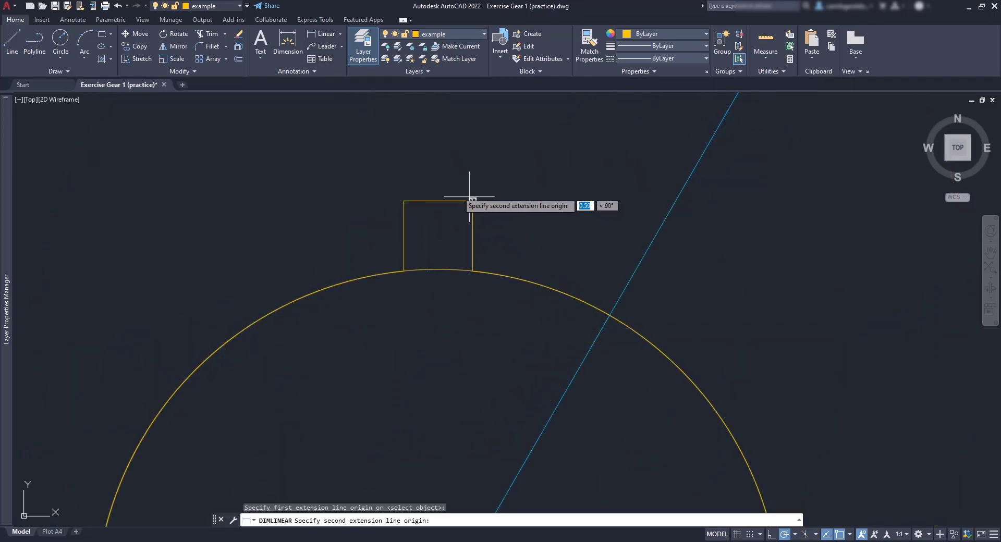
left_click(403, 201)
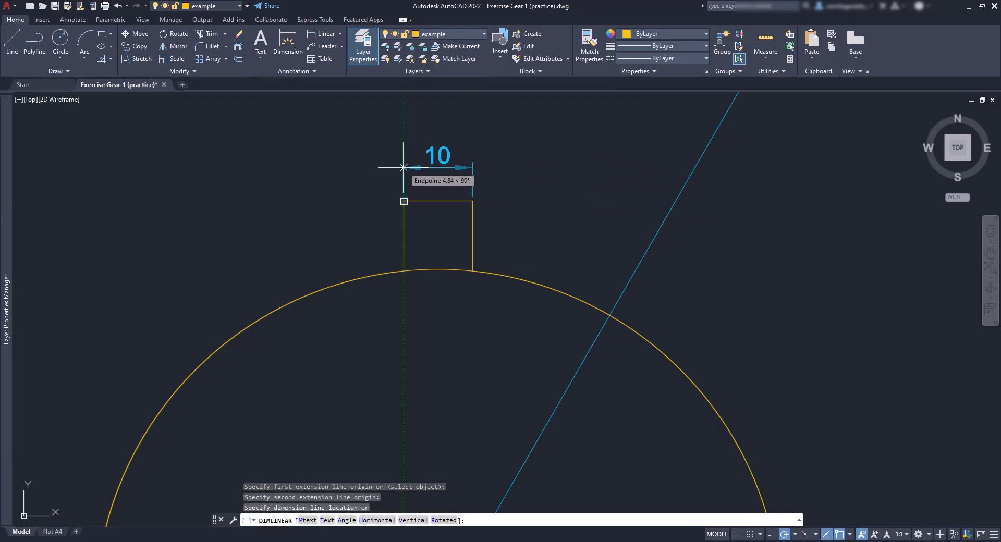
type("5")
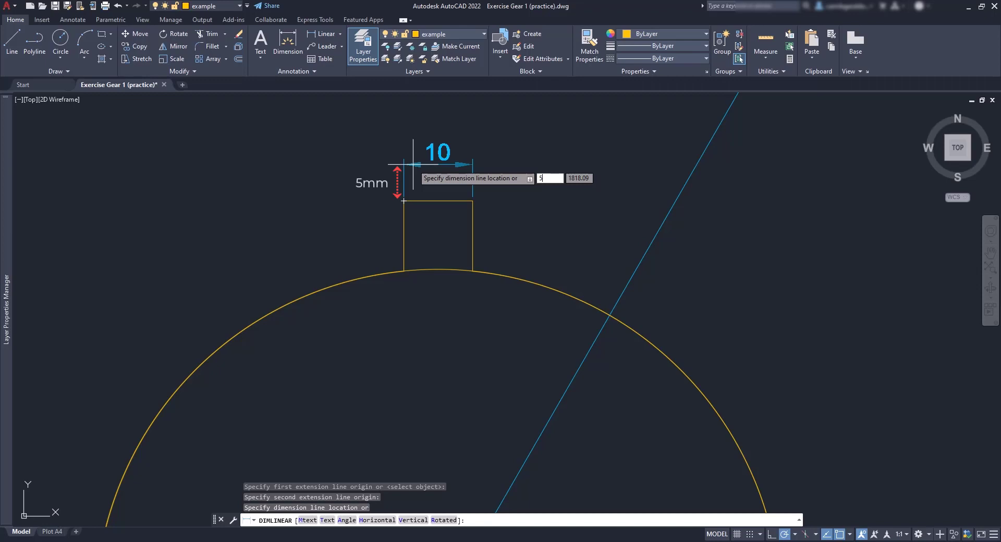
key("Return")
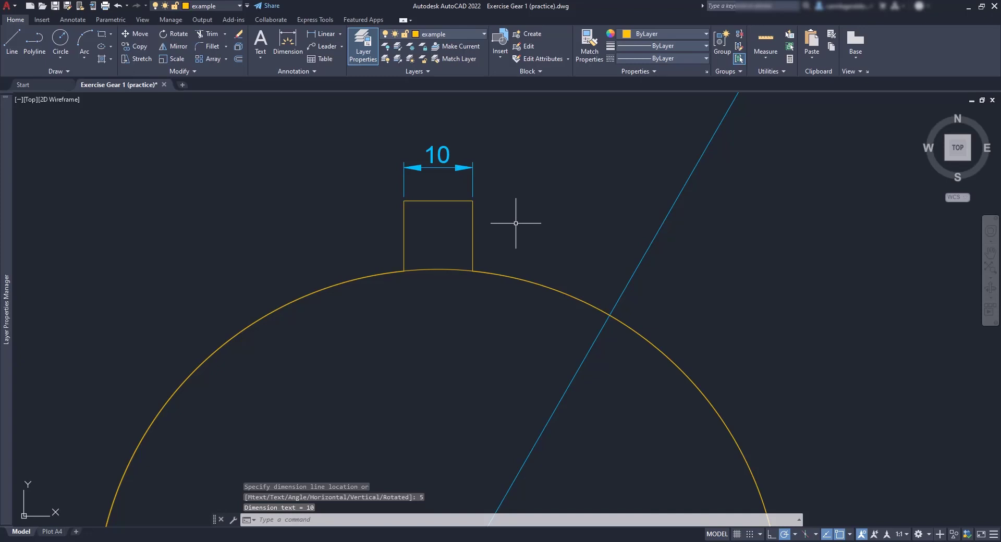
Dimension the keyway tab's height from its top midpoint to the arc as 10
key("Return")
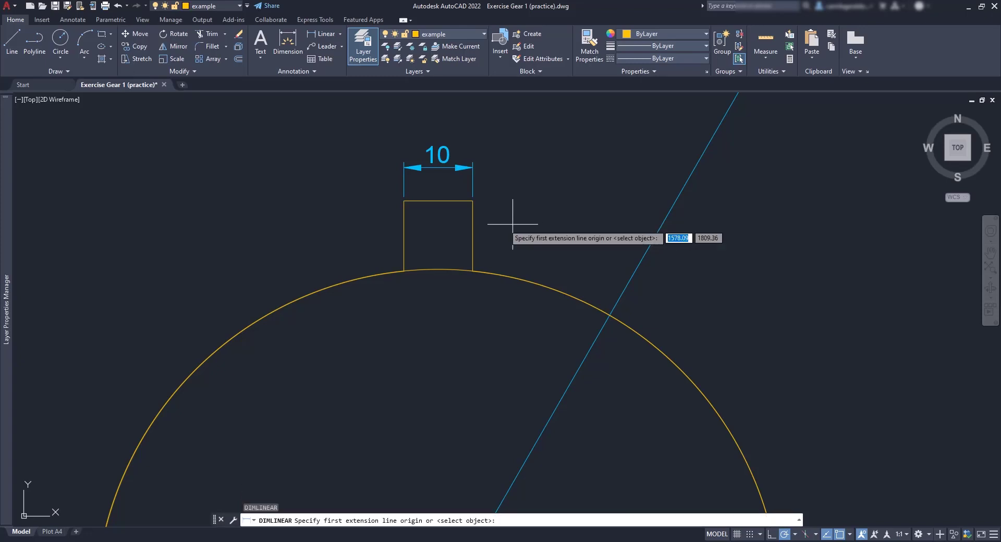
left_click(436, 202)
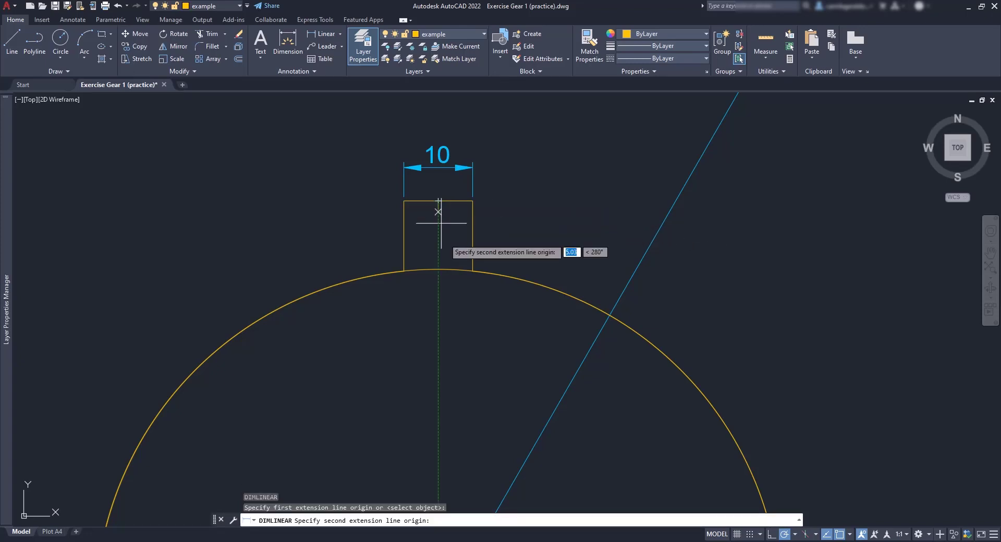
left_click(438, 269)
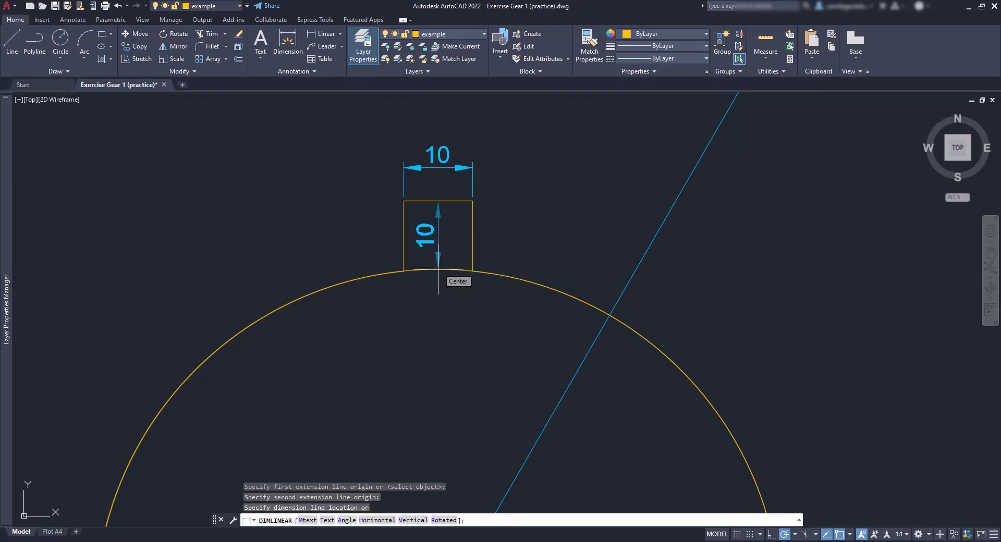
left_click(438, 268)
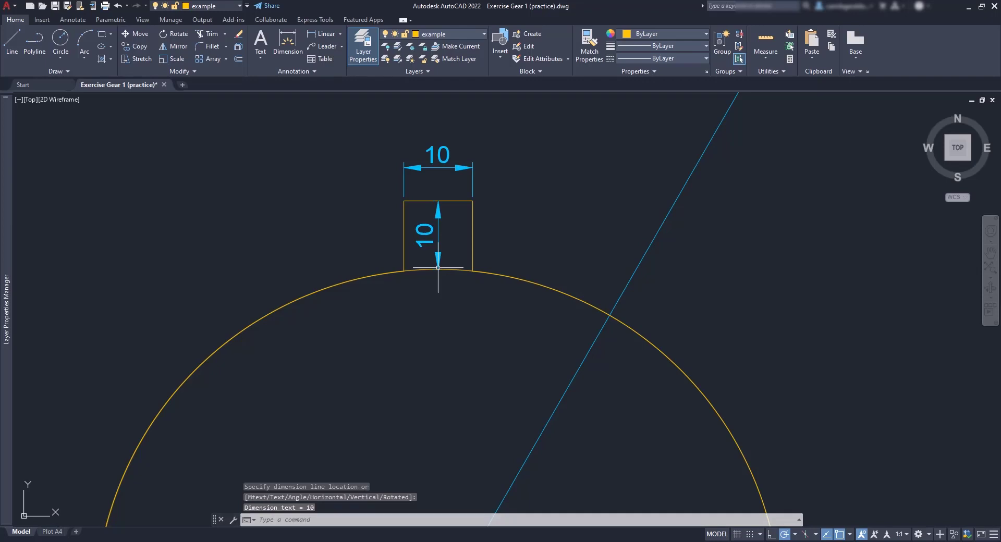
Add an R50 radius dimension to the central hub circle
left_click(340, 34)
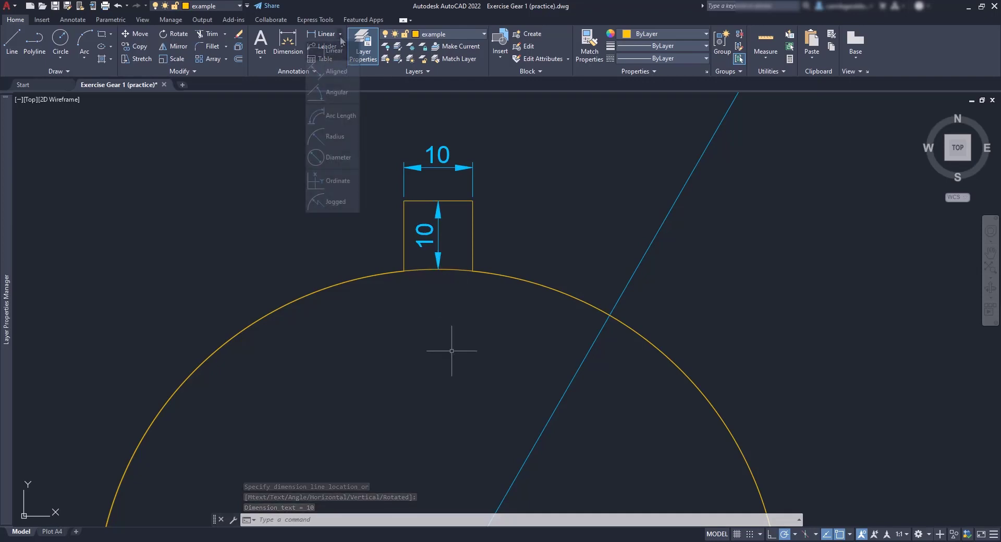
left_click(327, 137)
left_click(327, 288)
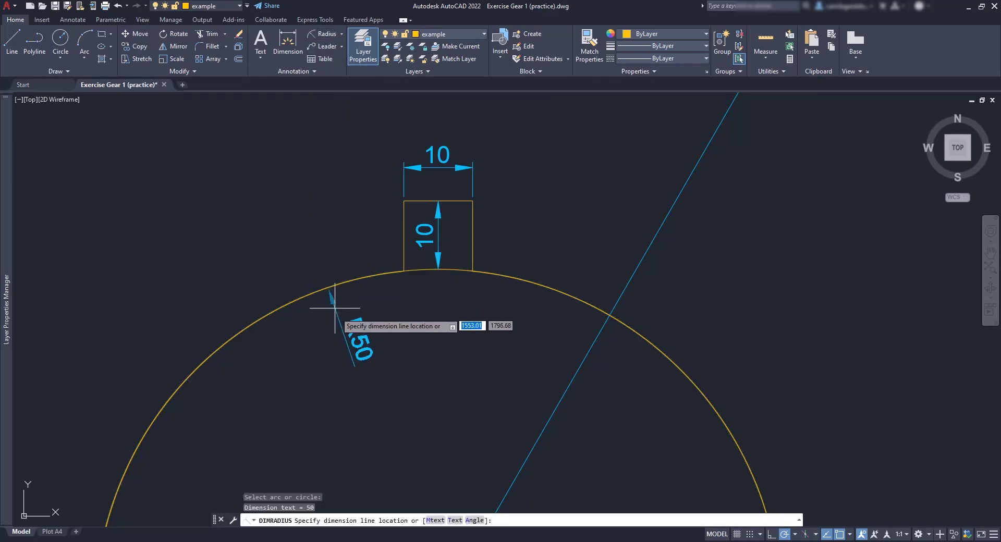
left_click(325, 344)
scroll(276, 291, "down", 5)
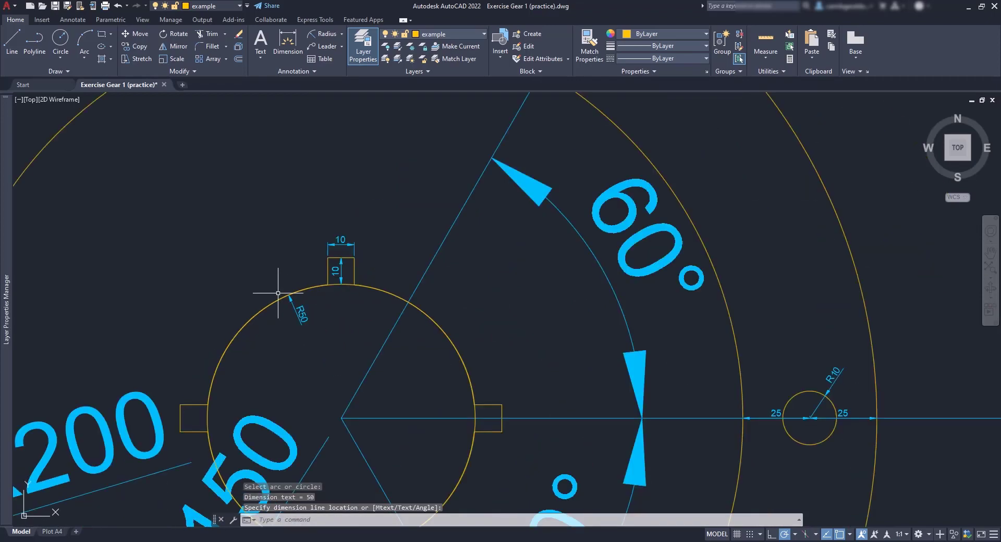
scroll(277, 293, "down", 2)
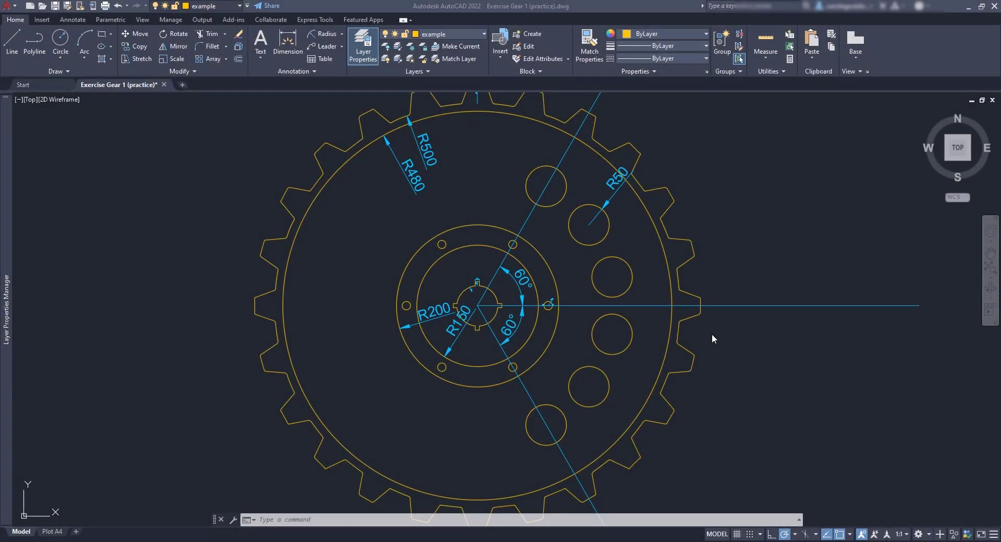
Select the horizontal and two diagonal centre lines and bring up the Linetype Manager
left_click(774, 348)
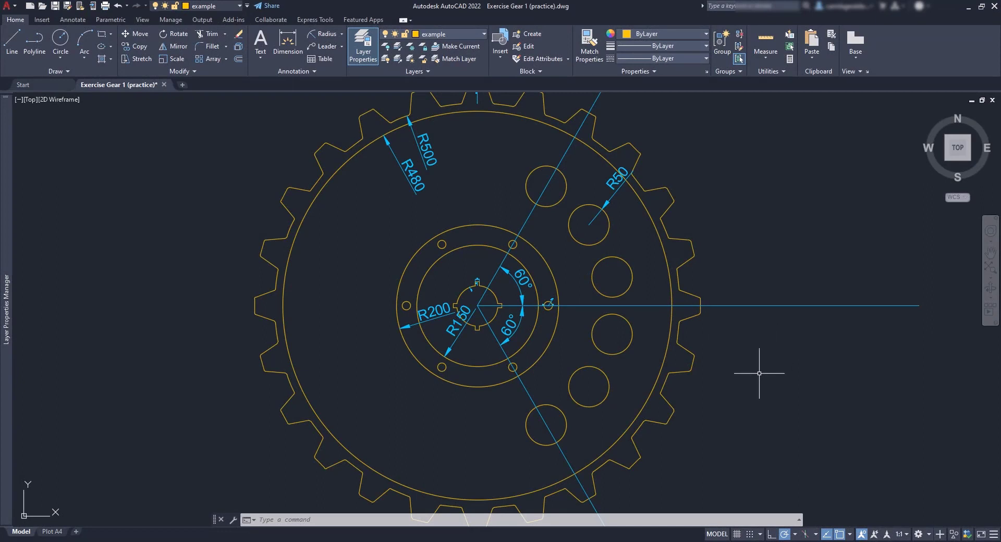
left_click(776, 305)
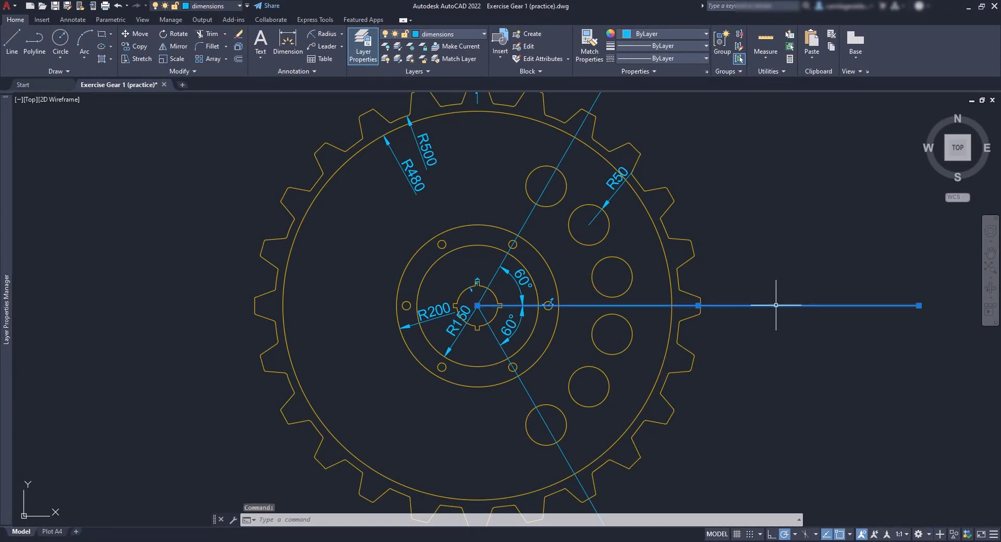
left_click(564, 161)
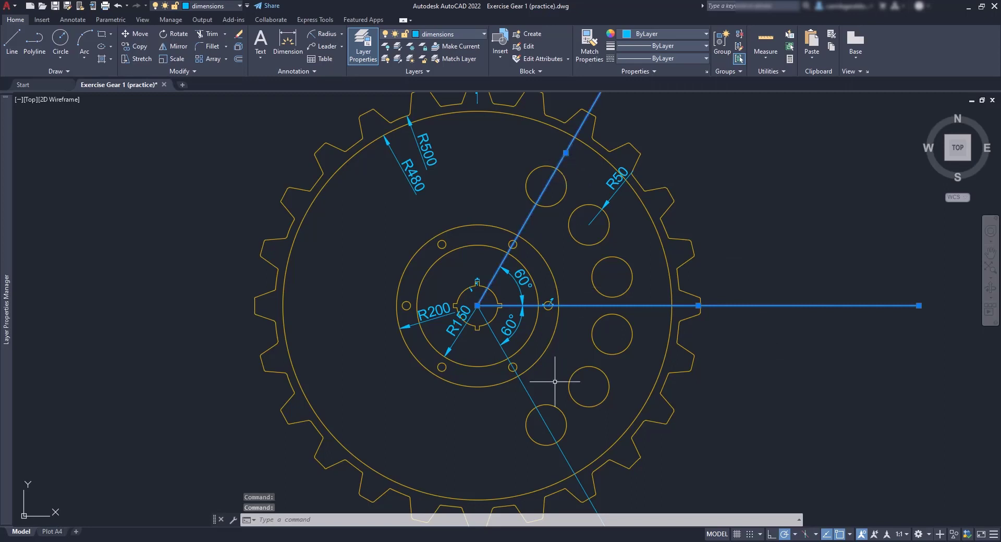
left_click(534, 402)
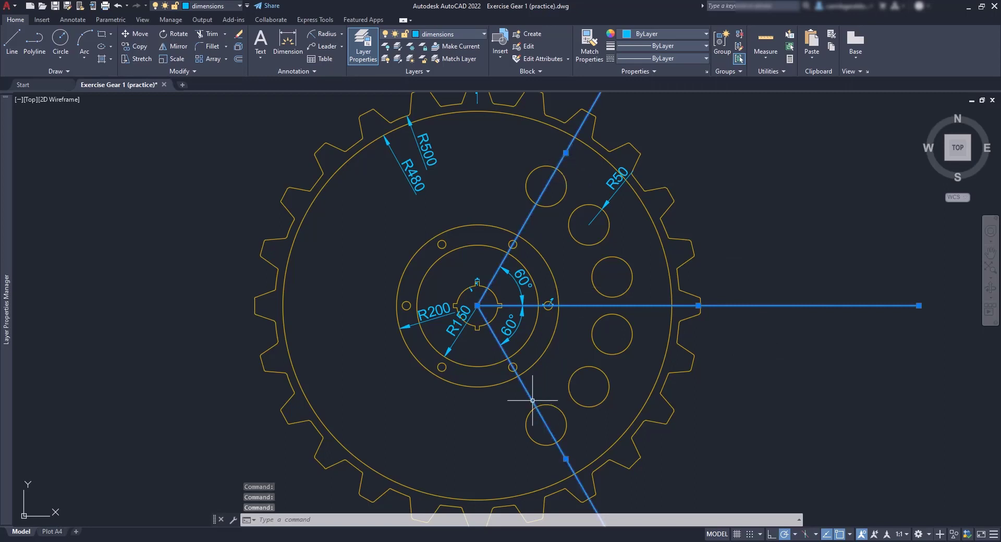
left_click(684, 59)
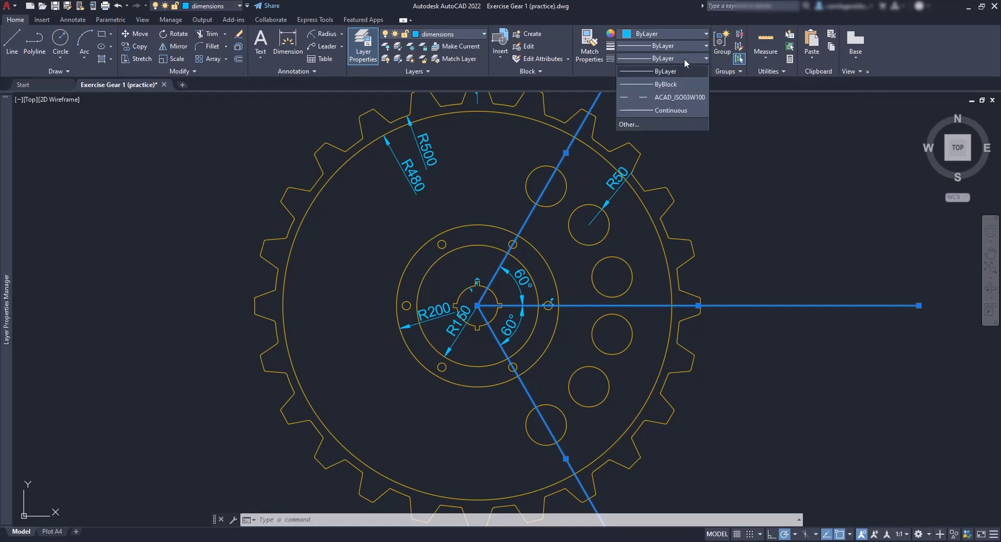
left_click(692, 126)
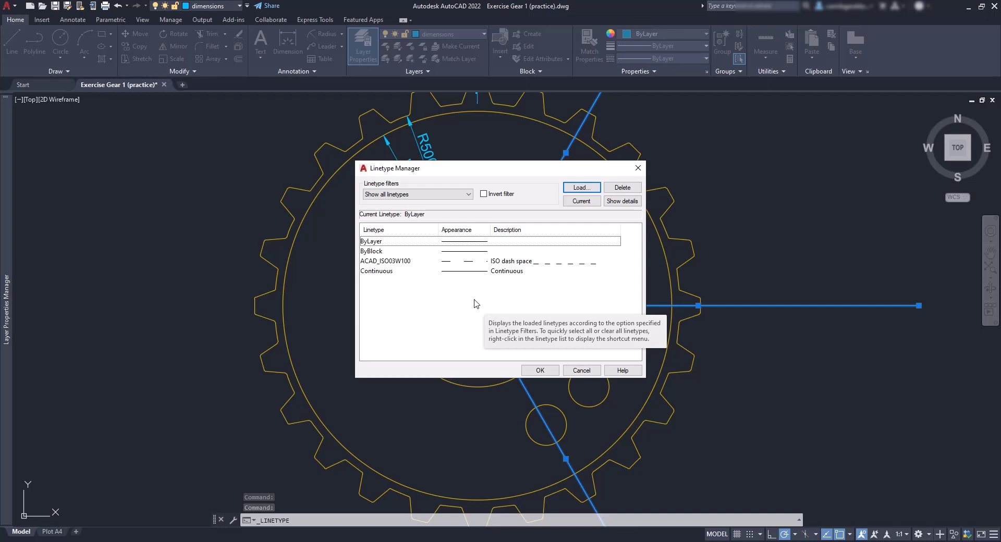
Load ACAD_ISO07W100 (ISO dot) into the drawing and close the Linetype Manager
left_click(580, 187)
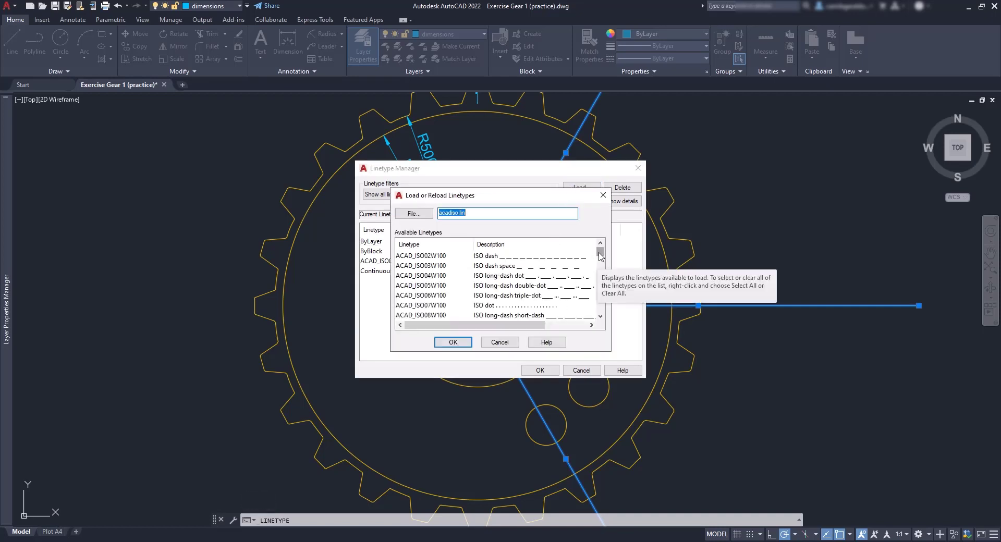
mouse_move(601, 254)
left_mouse_down()
mouse_move(602, 265)
mouse_move(601, 254)
left_mouse_up()
left_click(554, 307)
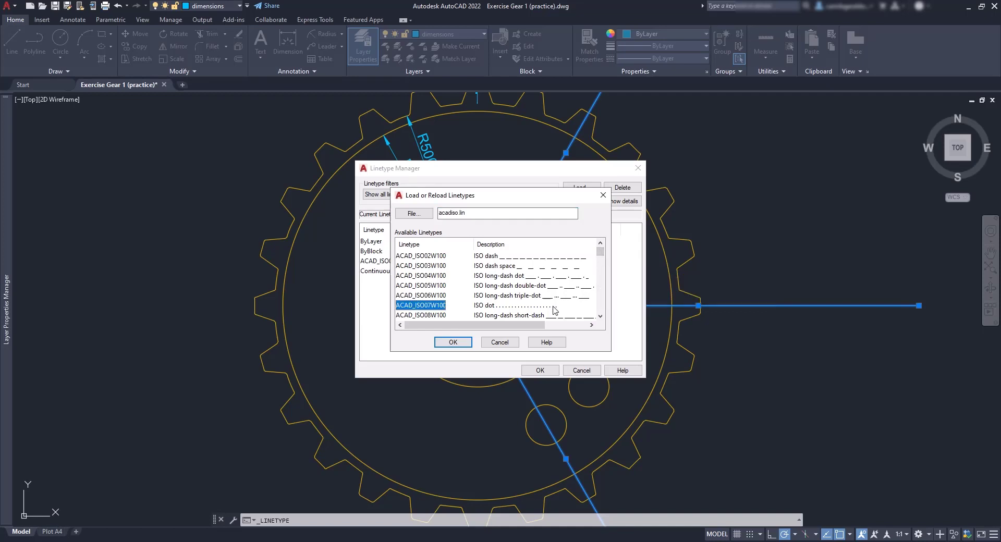
left_click(456, 342)
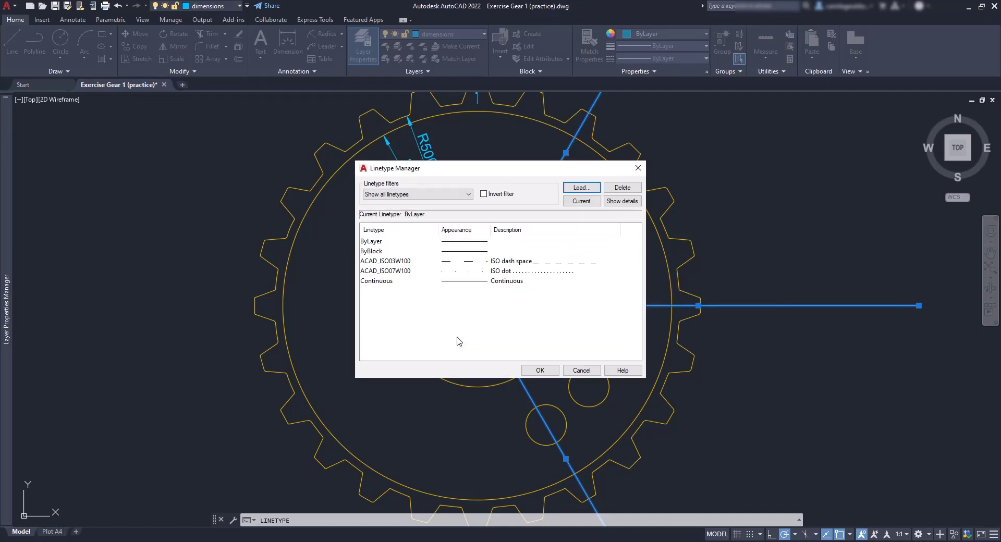
left_click(377, 271)
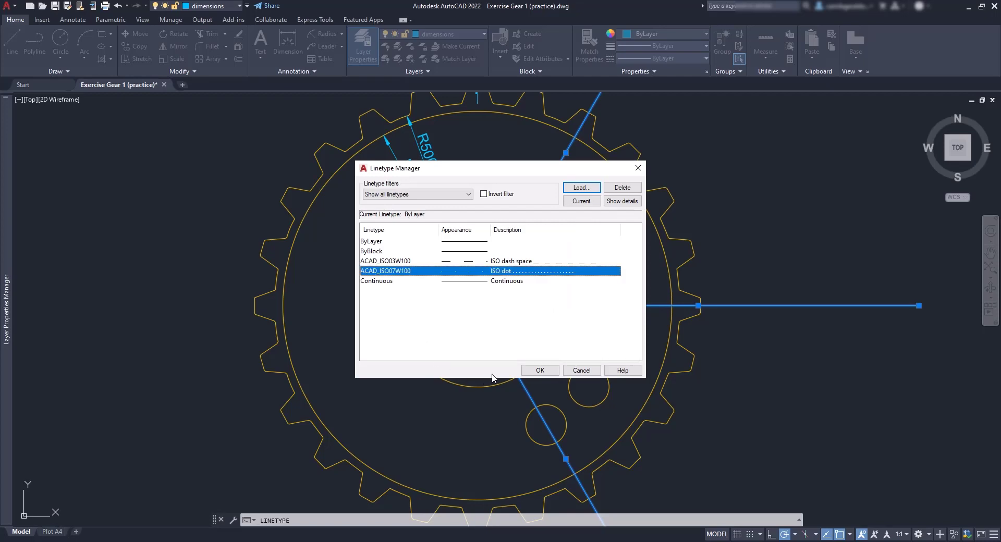
left_click(541, 371)
Assign ACAD_ISO07W100 to the horizontal and both diagonal centre lines, zooming to check
key("Escape")
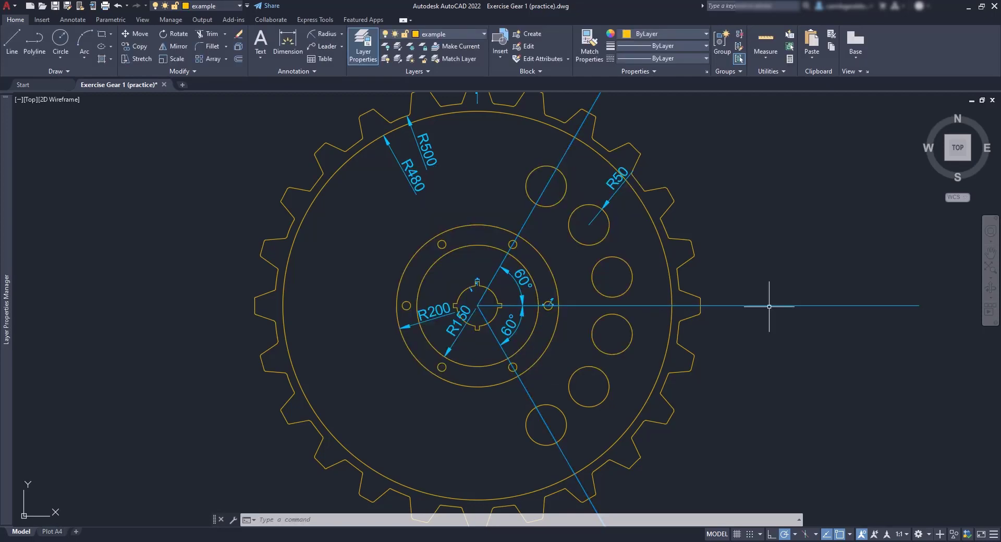
left_click(770, 306)
left_click(533, 208)
left_click(530, 396)
left_click(661, 58)
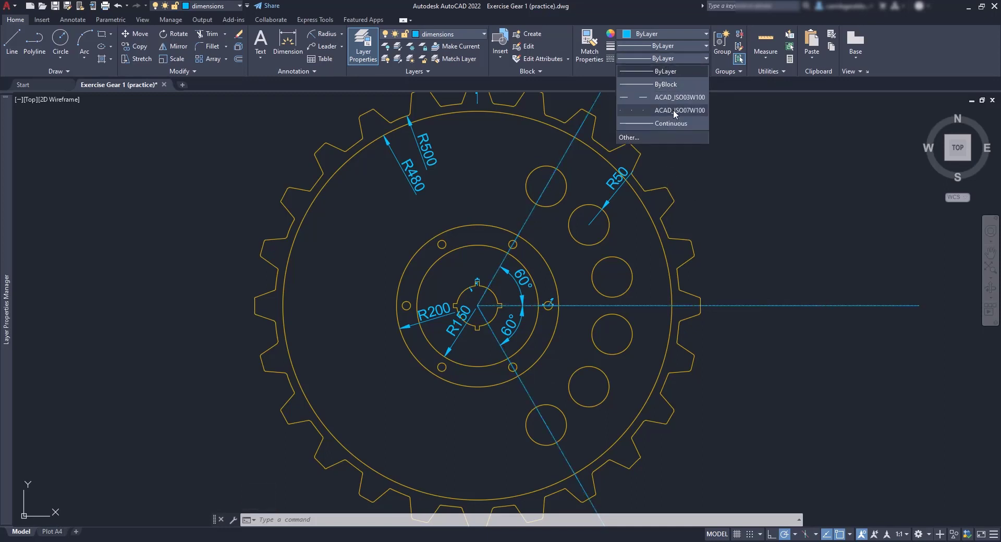
left_click(674, 111)
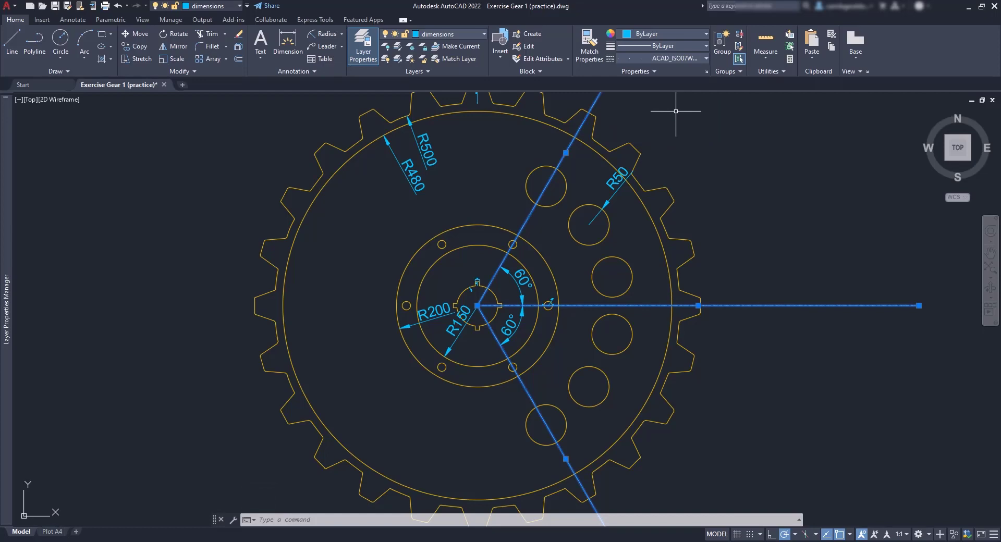
scroll(694, 300, "up", 4)
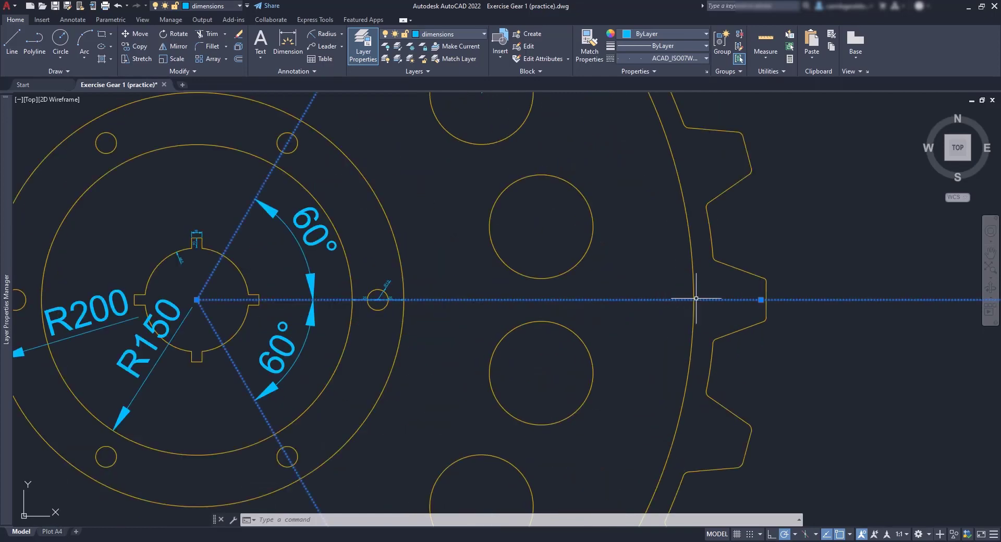
scroll(684, 299, "up", 5)
scroll(676, 299, "down", 5)
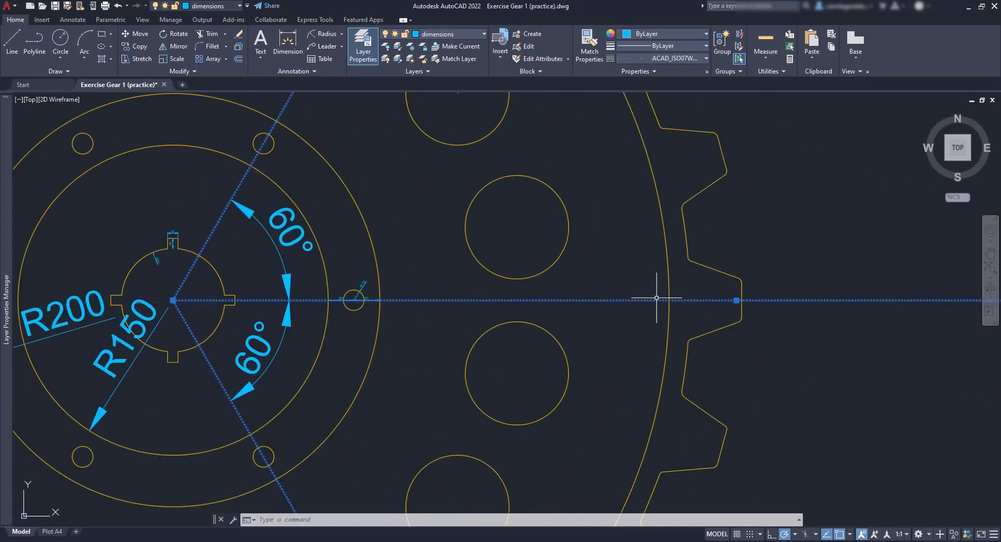
scroll(656, 299, "down", 2)
Switch to the Plot A4 layout and activate the 1:10 Main drawing viewport
key("Escape")
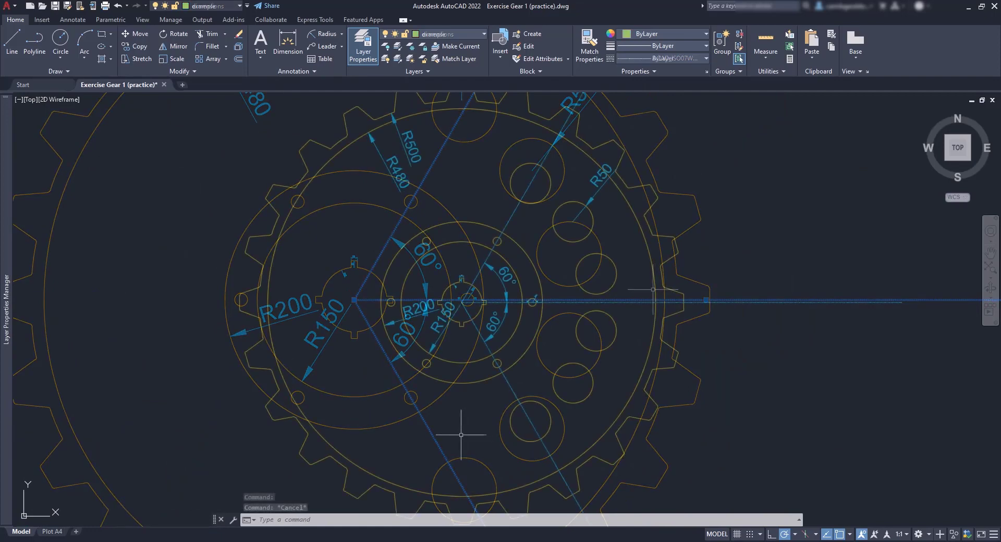
left_click(53, 532)
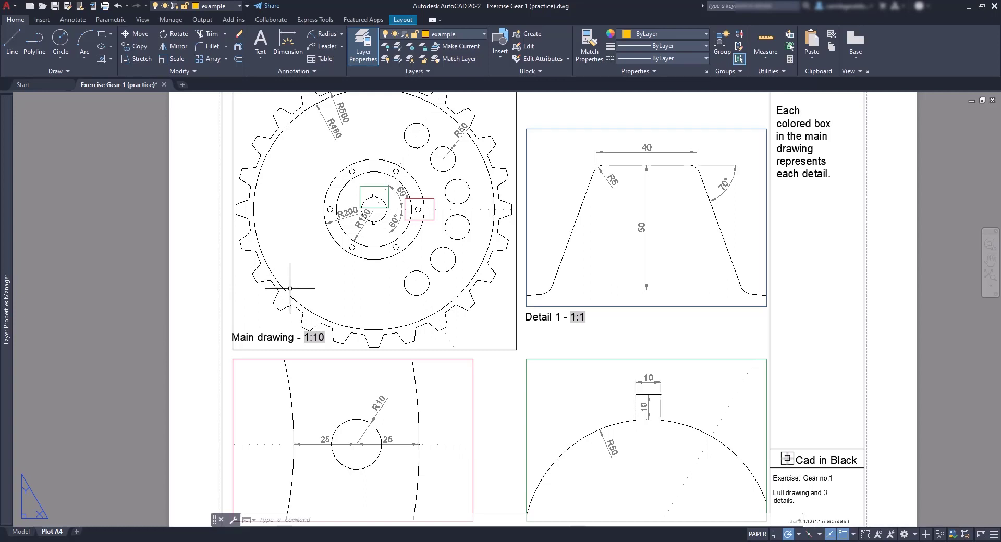
mouse_move(25, 534)
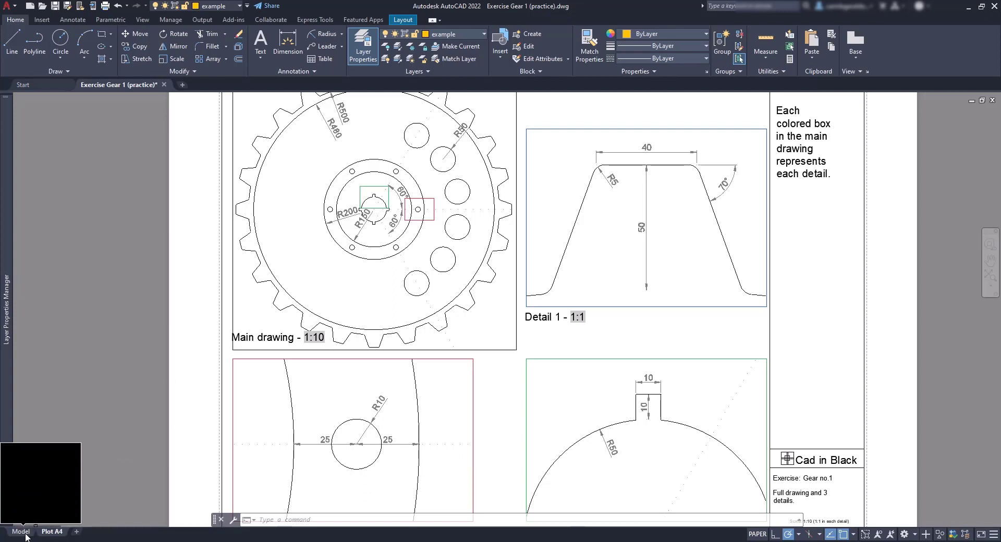
double_click(410, 270)
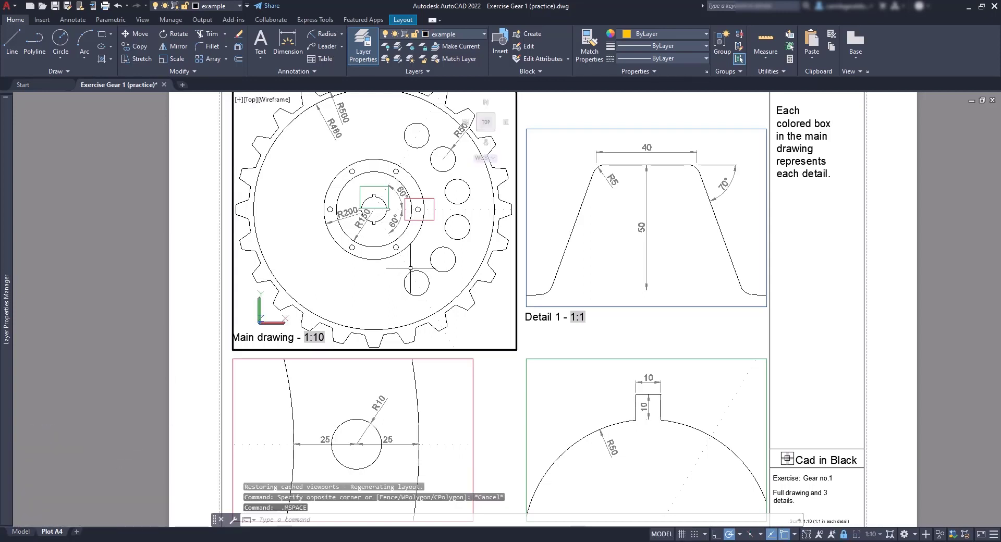
Give the selected centre lines a linetype scale of 0.5 in Properties
left_click(403, 161)
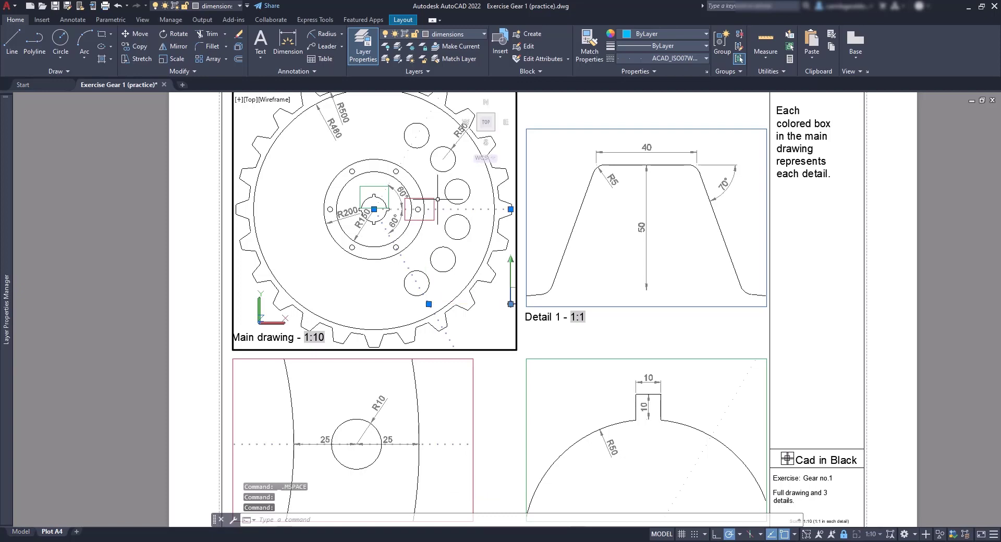
right_click(406, 159)
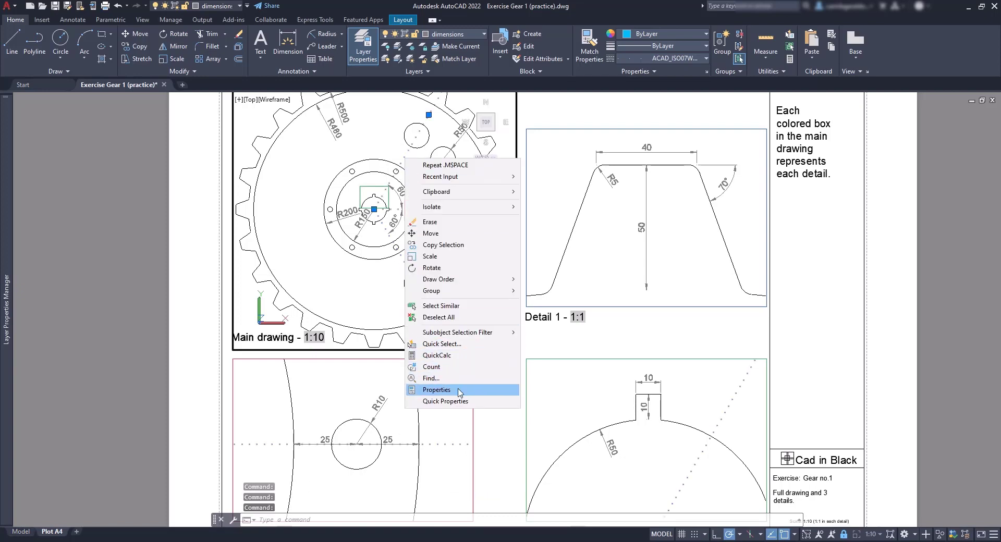
left_click(437, 390)
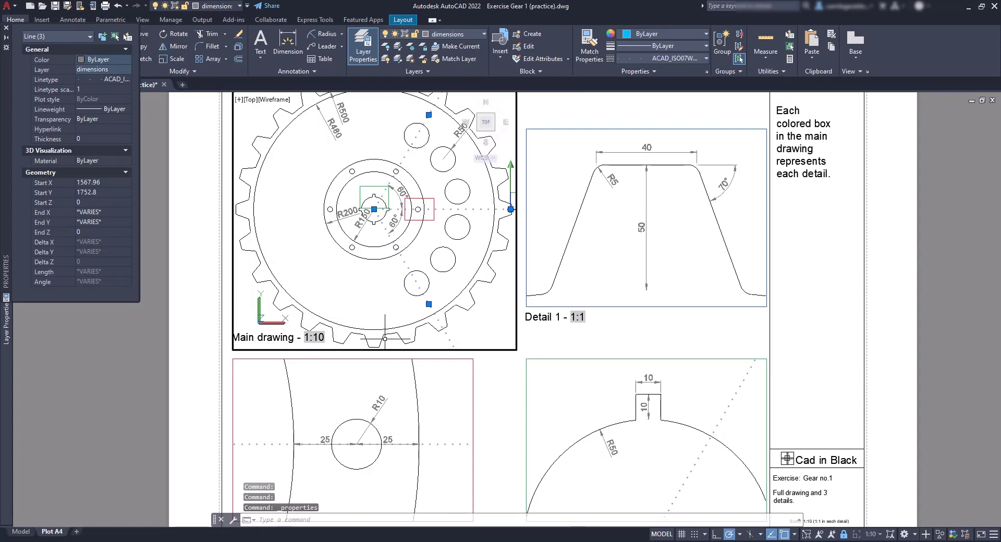
left_click(82, 88)
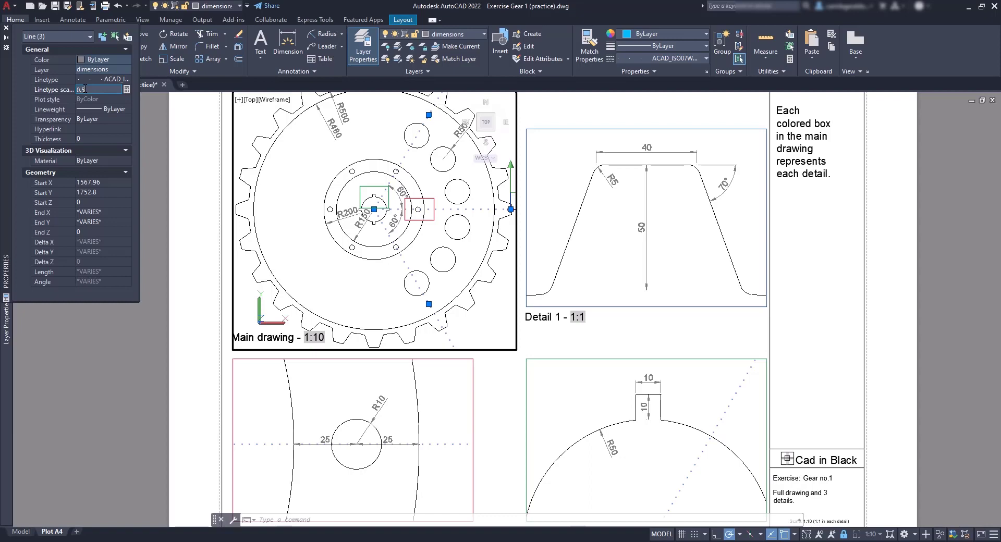
key("Return")
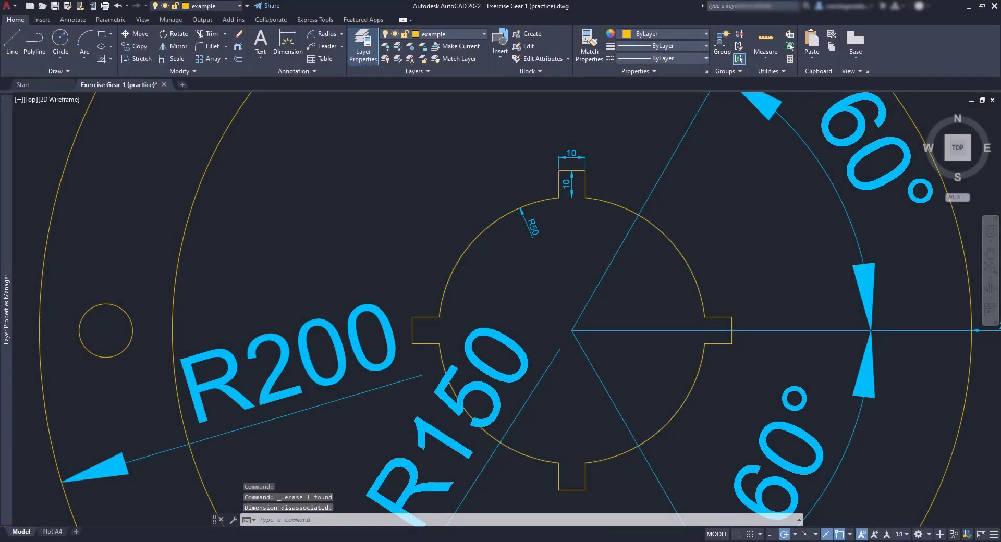
Bring the top gear tooth into view and select the large outer arc
scroll(576, 340, "down", 6)
middle_click_drag(579, 163, 523, 340)
scroll(512, 176, "up", 5)
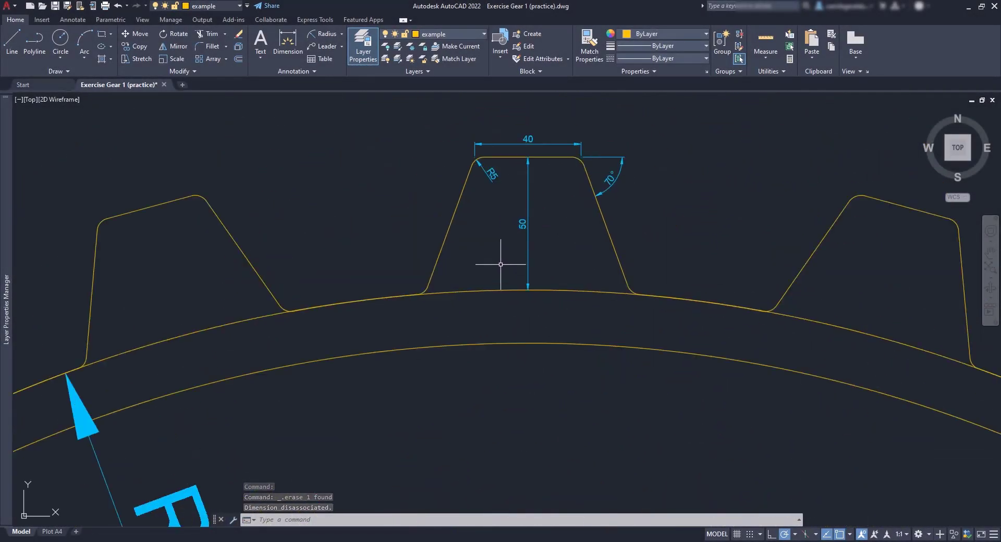
left_click(500, 291)
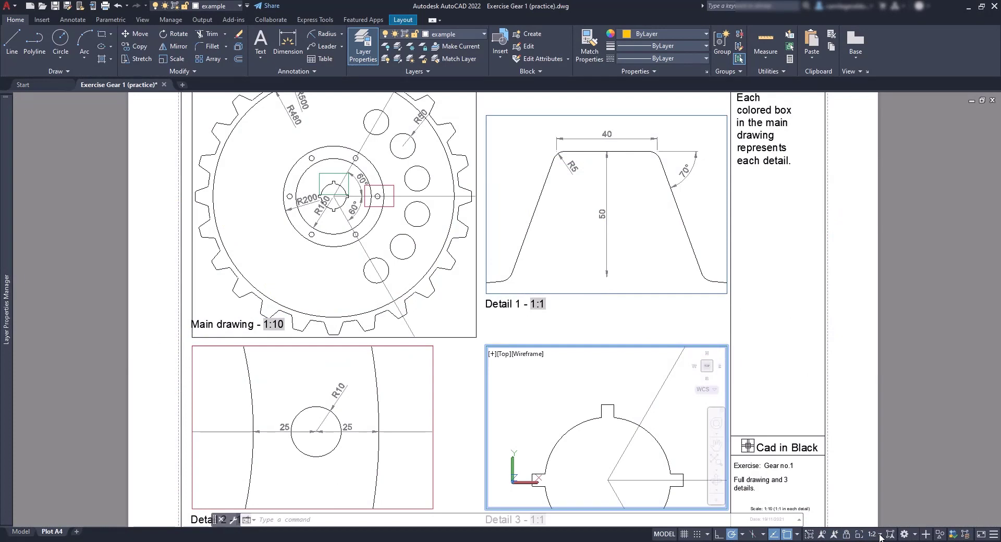
Set Detail 3's annotation scale to 1:1, then give Detail 1 the 1:1 scale as well
left_click(880, 535)
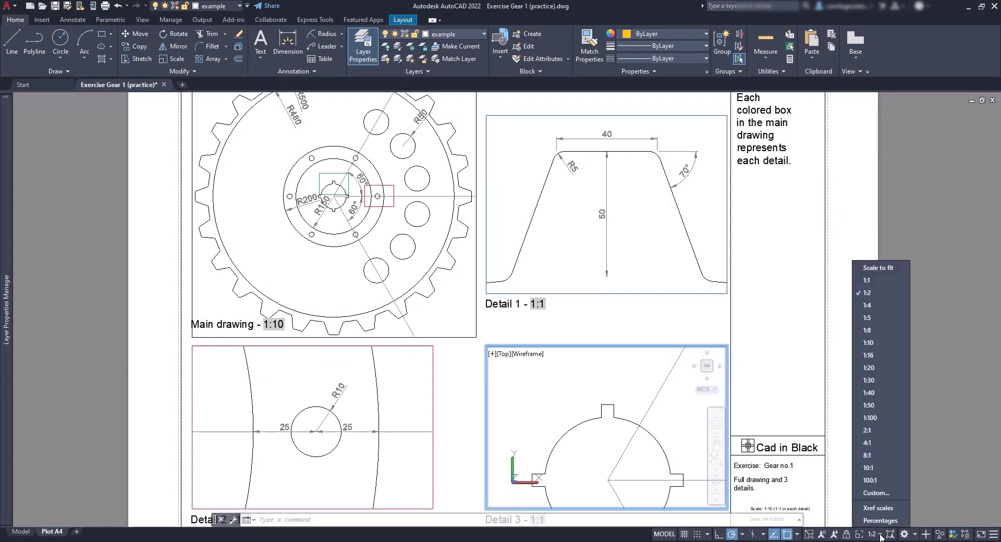
left_click(867, 280)
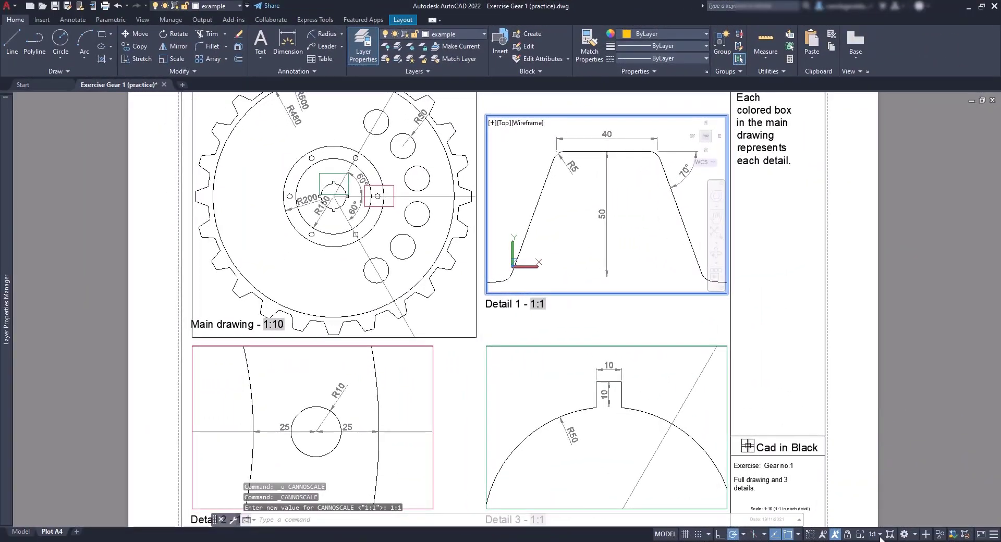
left_click(880, 535)
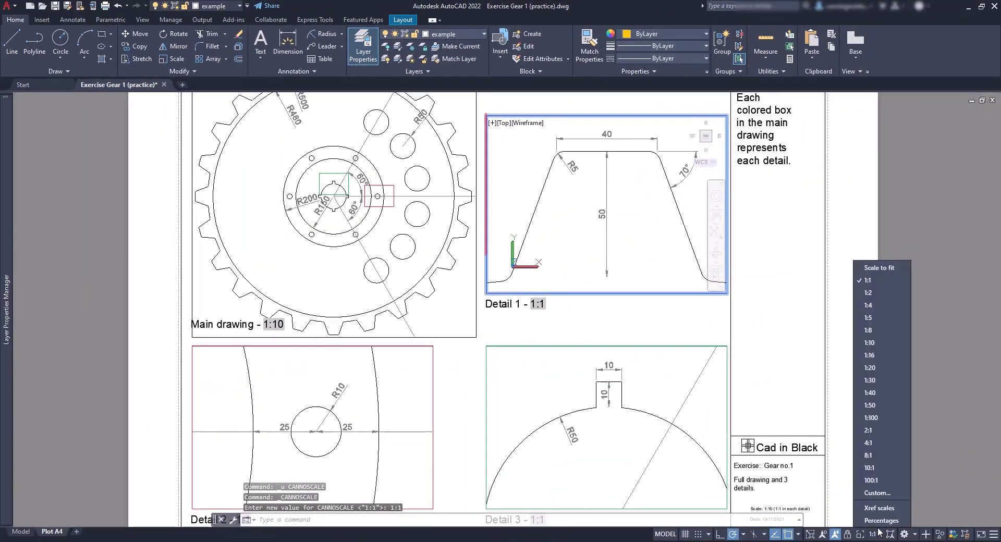
left_click(875, 292)
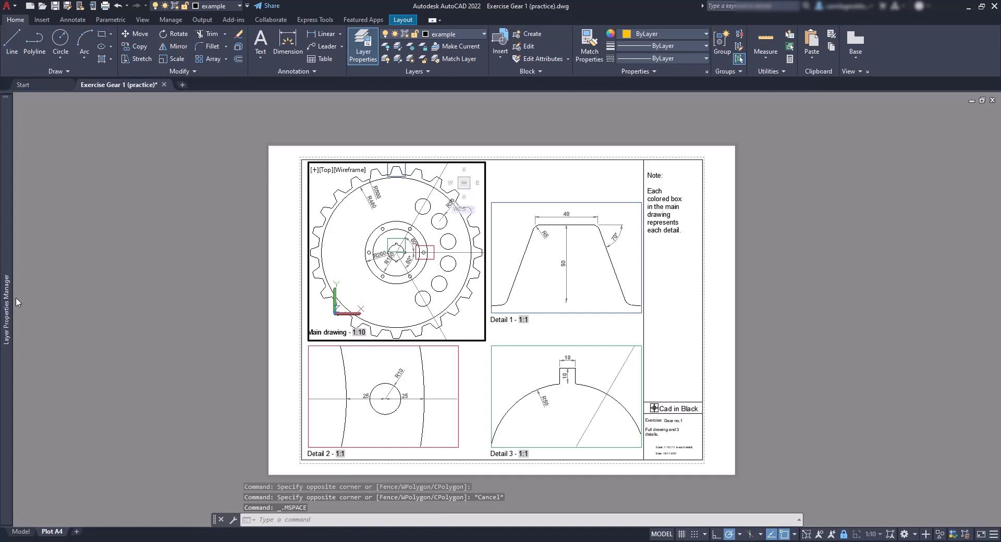
mouse_move(12, 302)
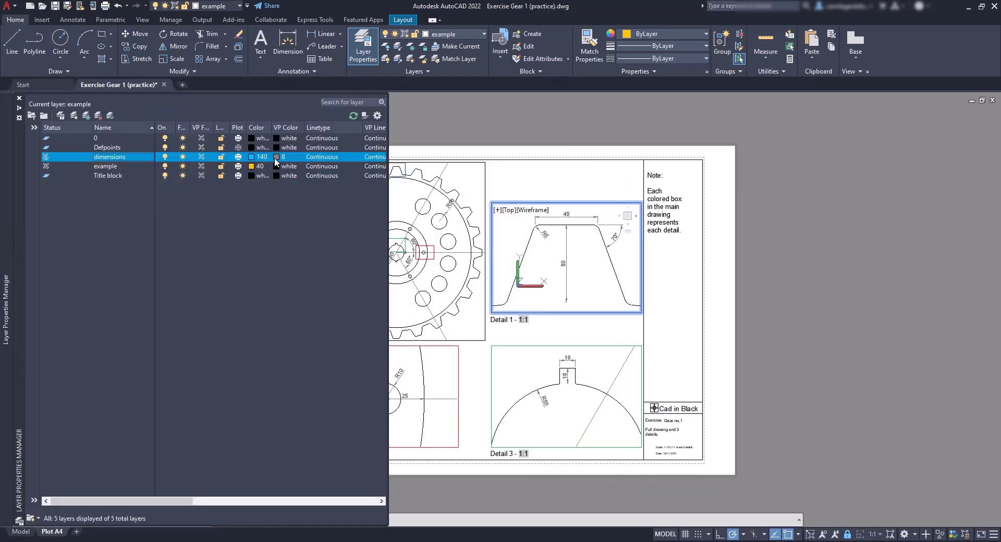
left_click(417, 376)
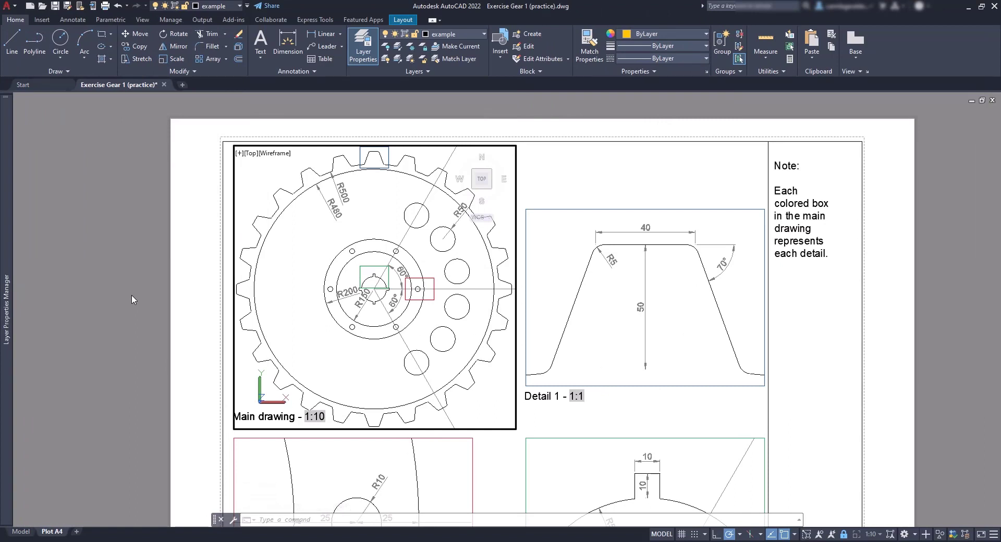
Return to paper space and hide the three blue and red detail boxes with Hide Objects
double_click(134, 300)
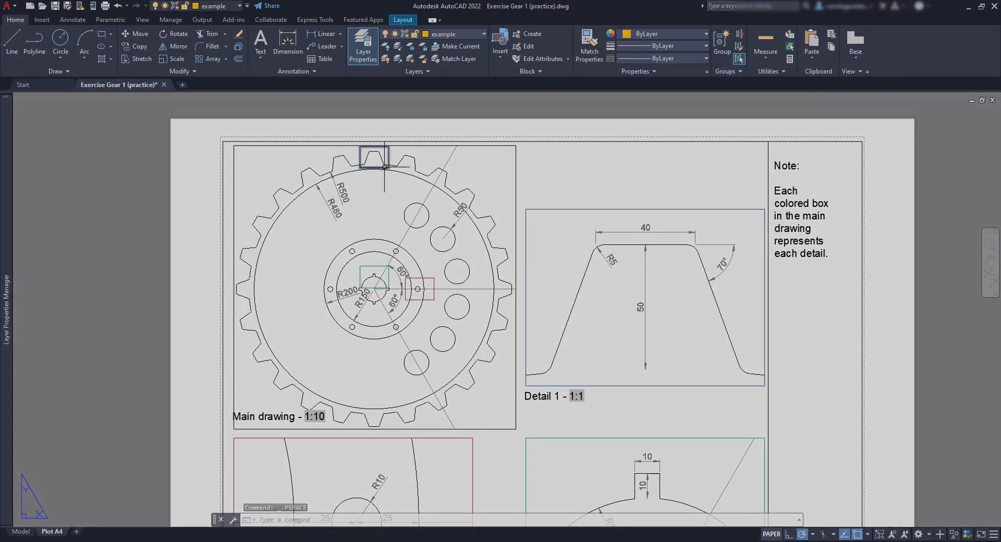
left_click(385, 167)
left_click(378, 267)
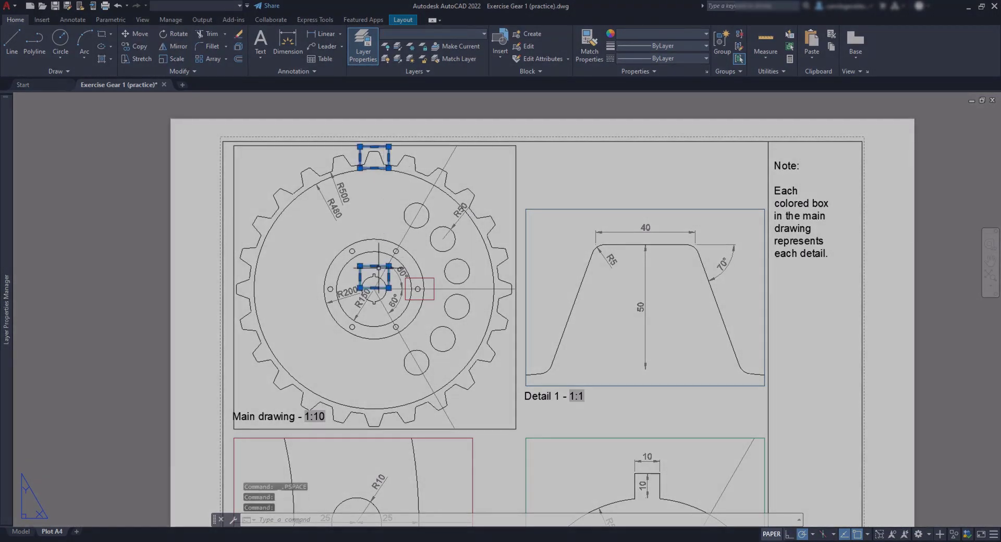
left_click(434, 290)
mouse_move(435, 279)
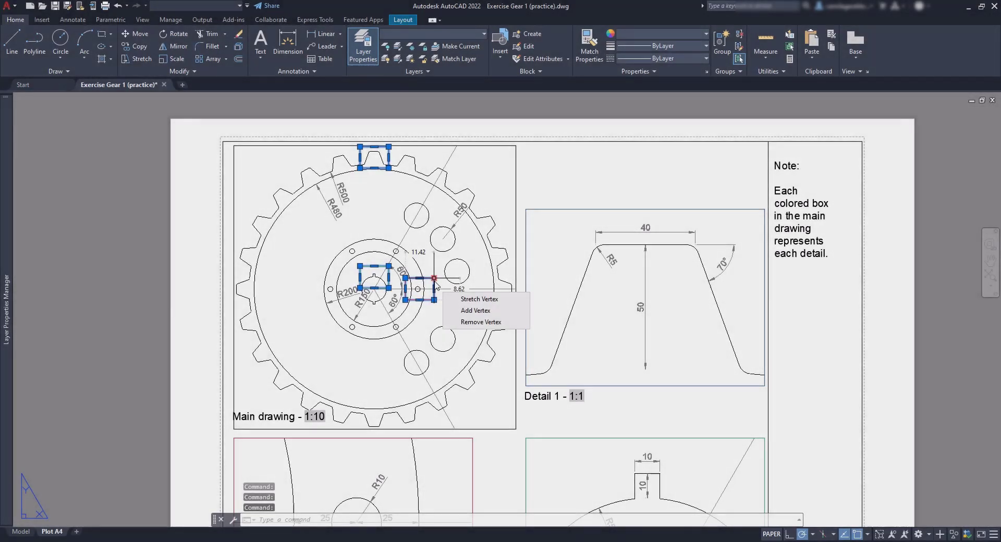
right_click(301, 246)
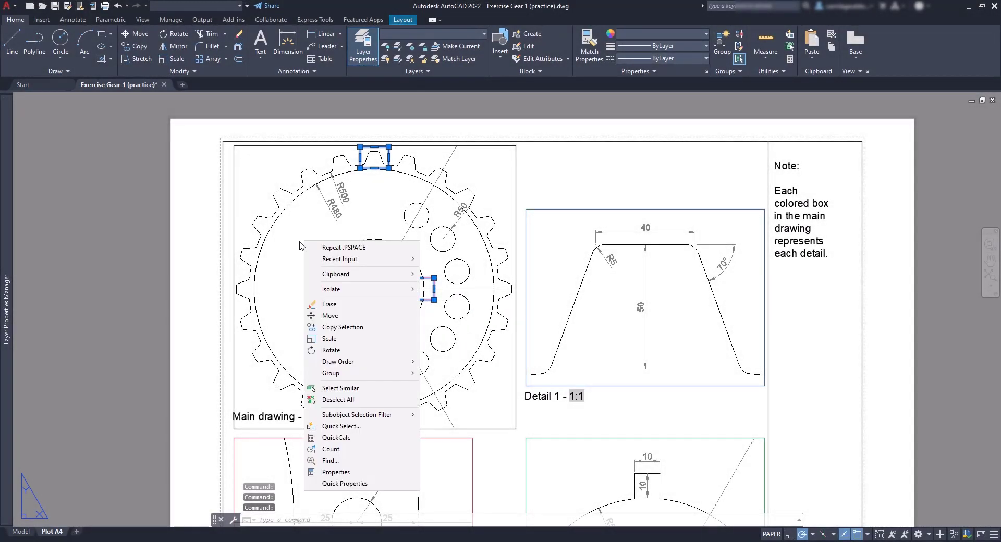
mouse_move(347, 288)
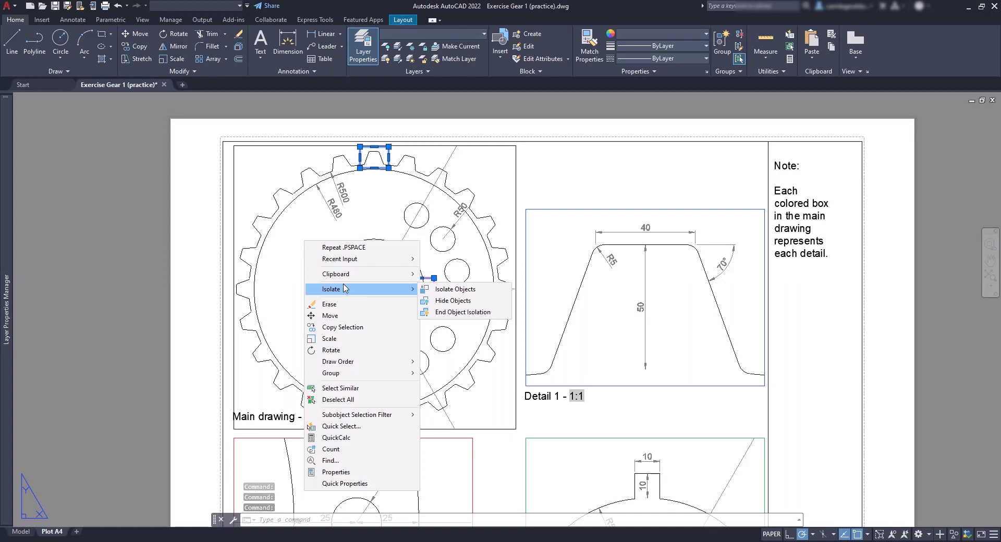
left_click(442, 302)
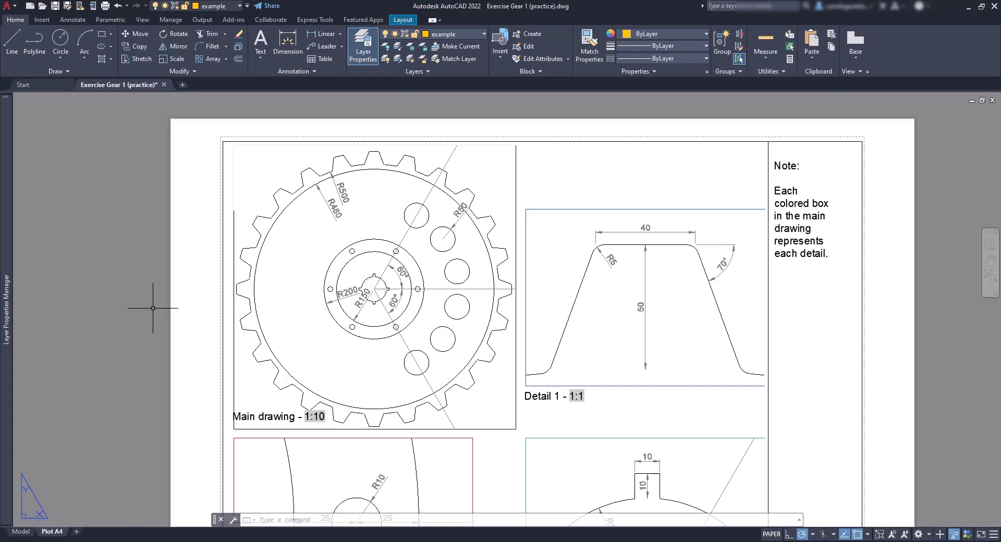
Enter the main-drawing viewport, unlock it, and set its scale to 1:8
double_click(266, 311)
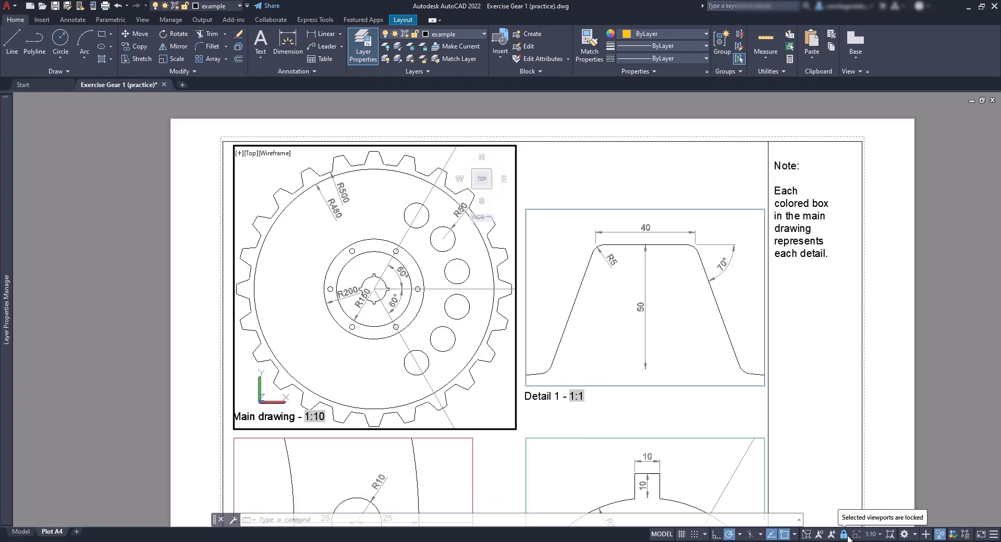
left_click(844, 535)
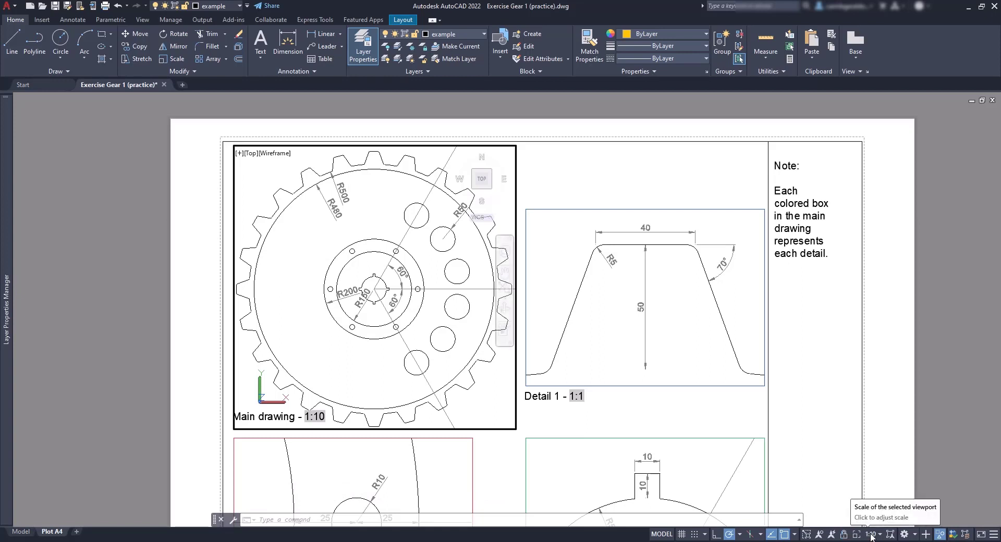
left_click(871, 535)
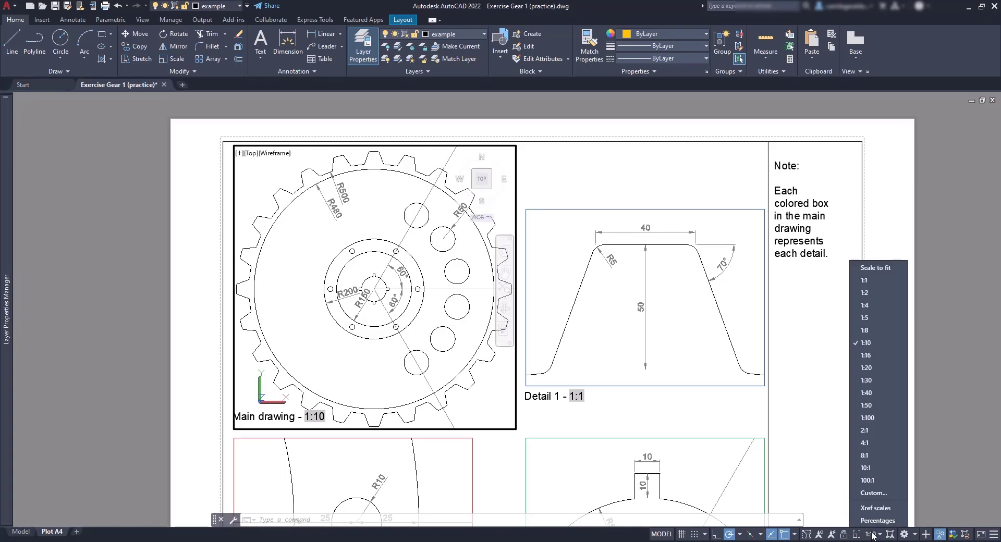
left_click(871, 332)
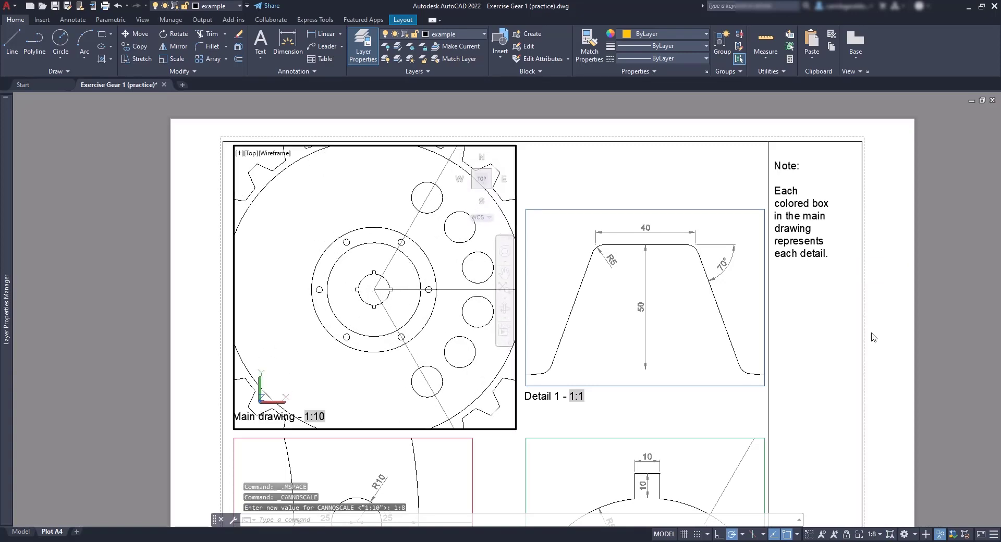
Change the main viewport scale to 1:20, then back to 1:10
left_click(873, 534)
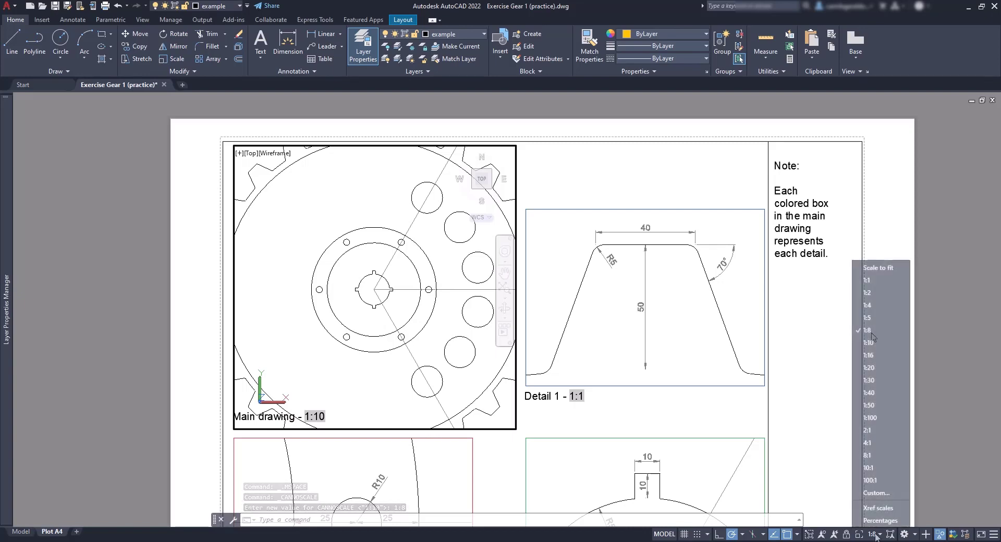
left_click(879, 369)
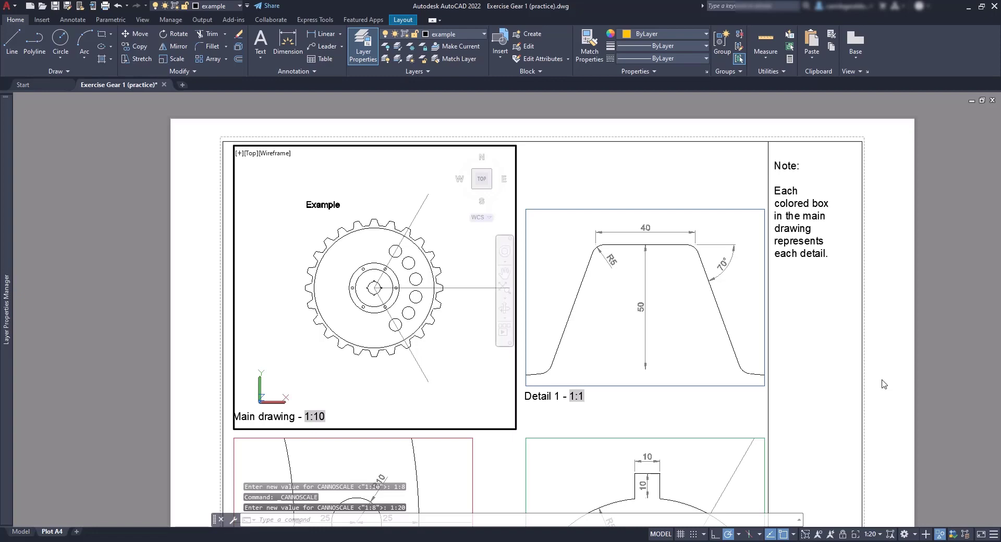
left_click(876, 534)
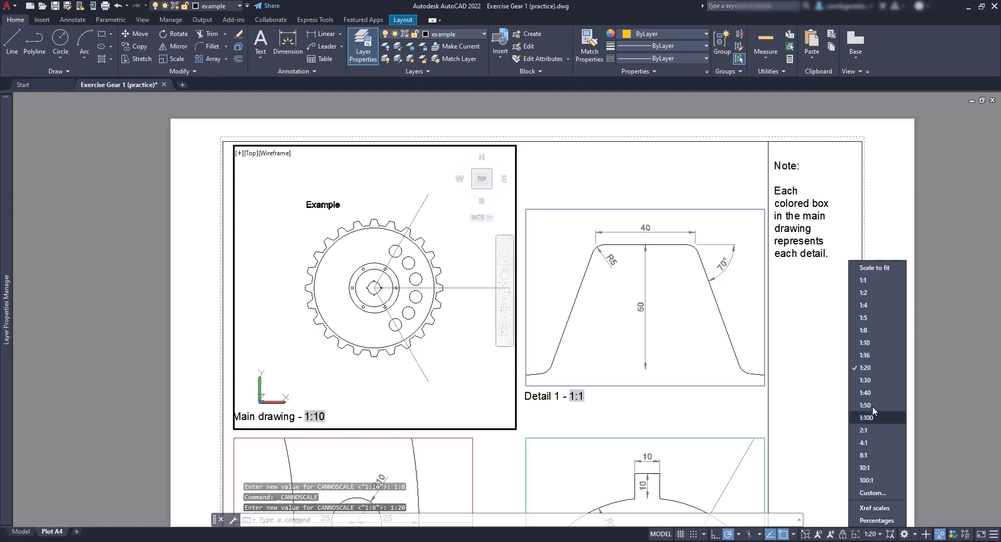
left_click(878, 346)
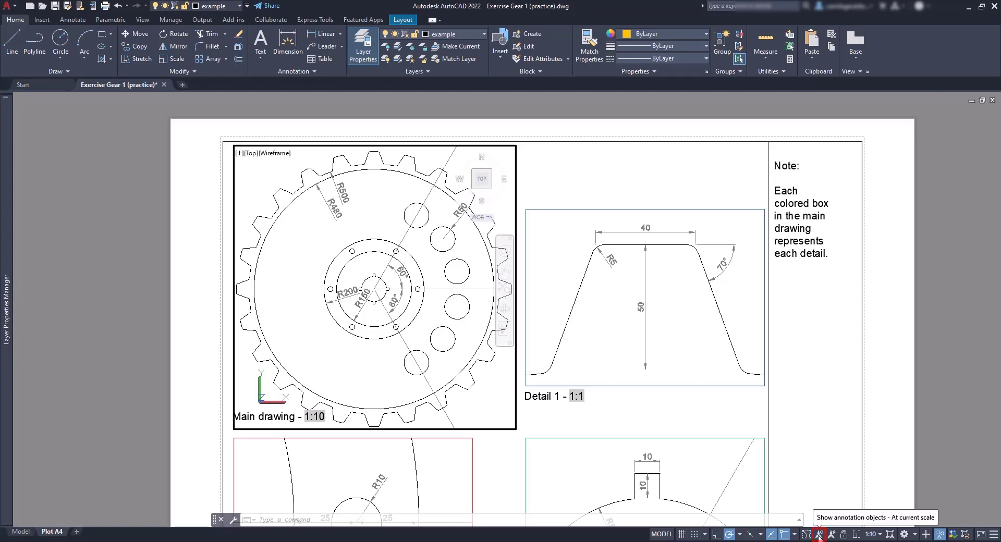
left_click(819, 535)
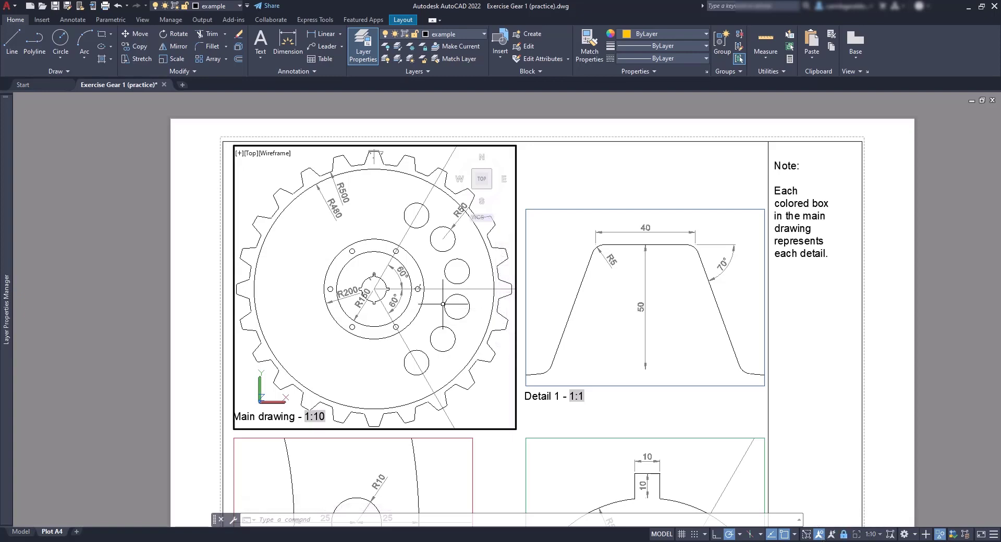
scroll(388, 287, "up", 10)
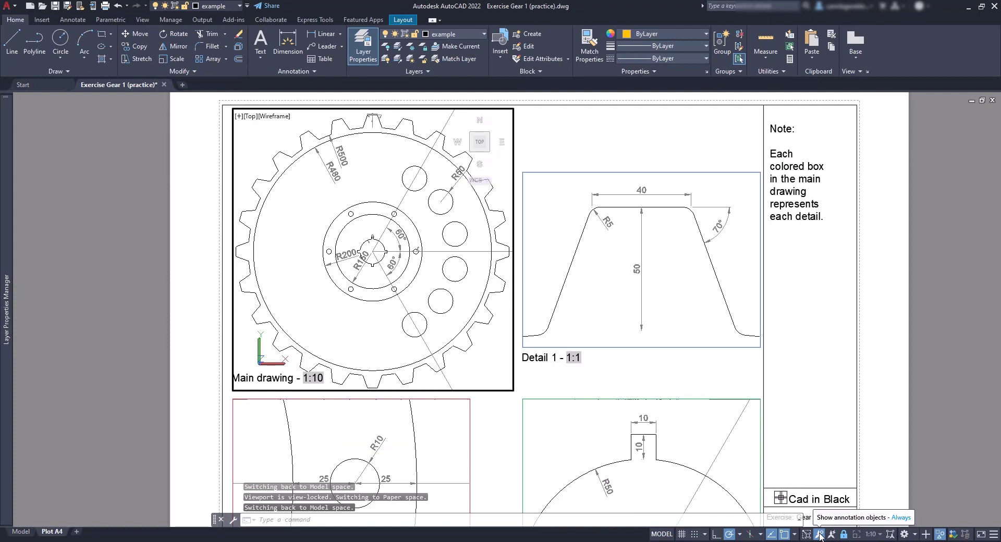
left_click(820, 535)
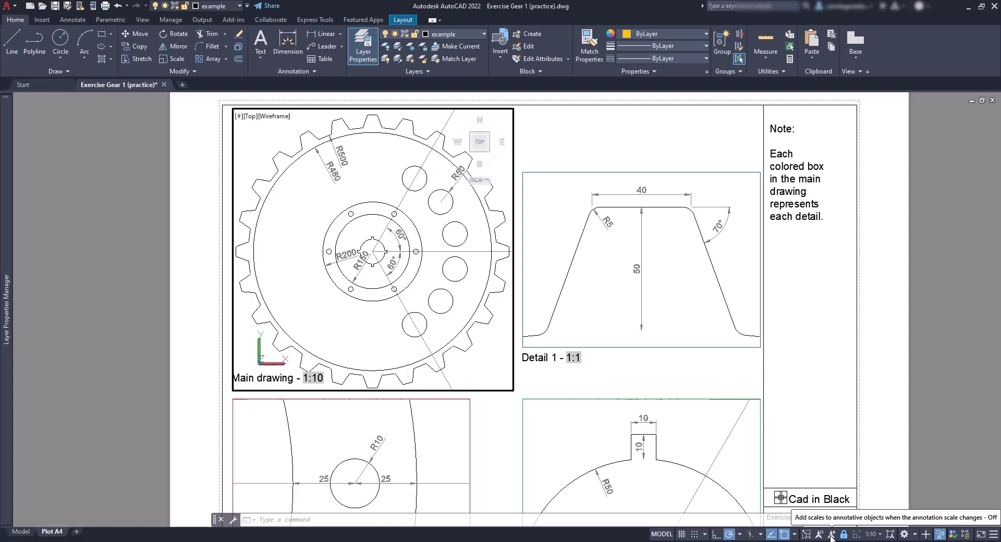
Turn on auto-adding annotation scales, rescale the main viewport to 1:8 then 1:5, and switch to Model
left_click(831, 536)
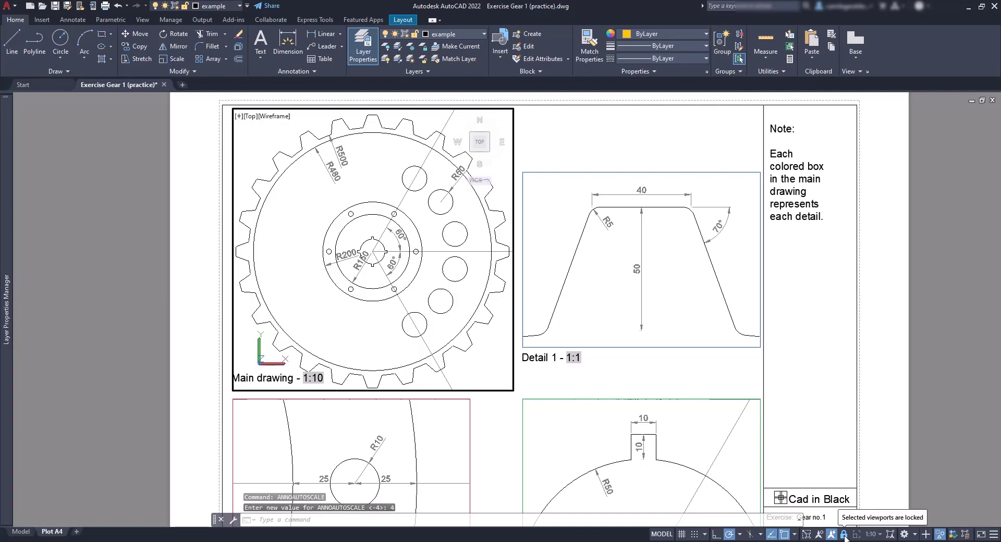
left_click(871, 534)
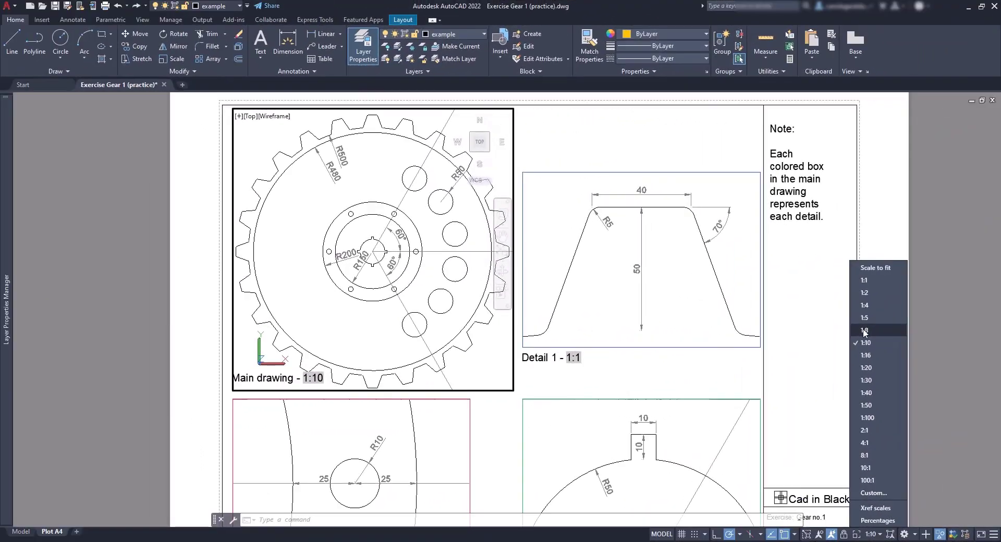
left_click(864, 331)
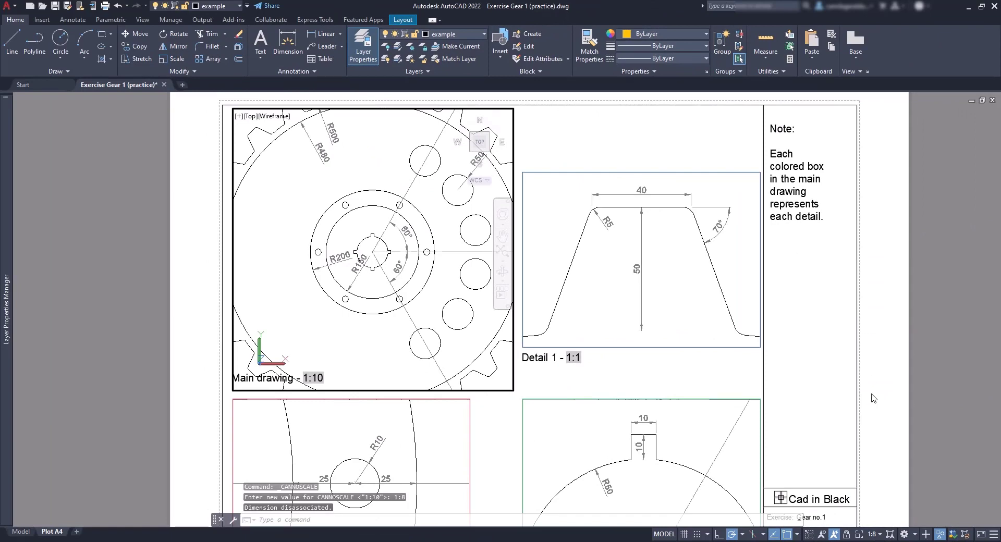
left_click(874, 535)
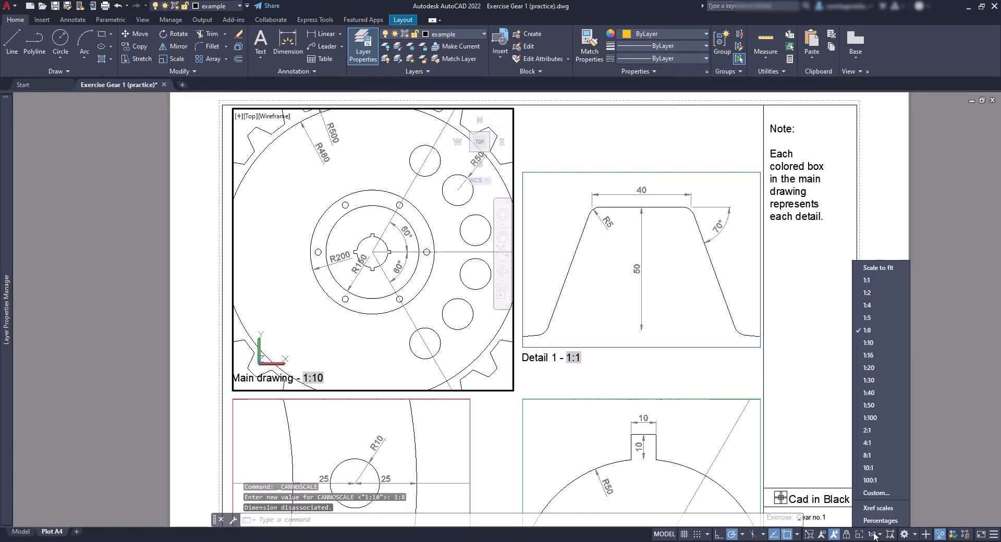
left_click(881, 319)
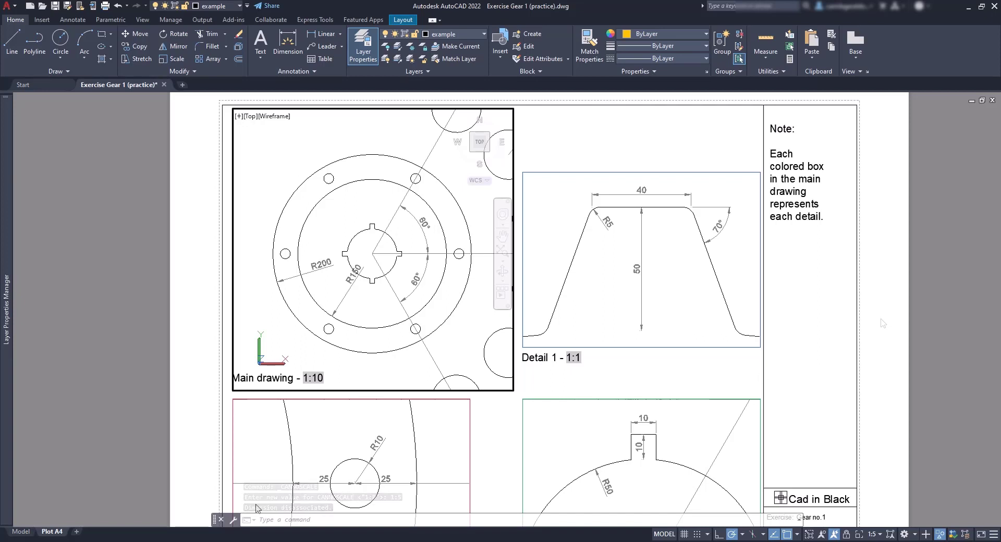
left_click(21, 532)
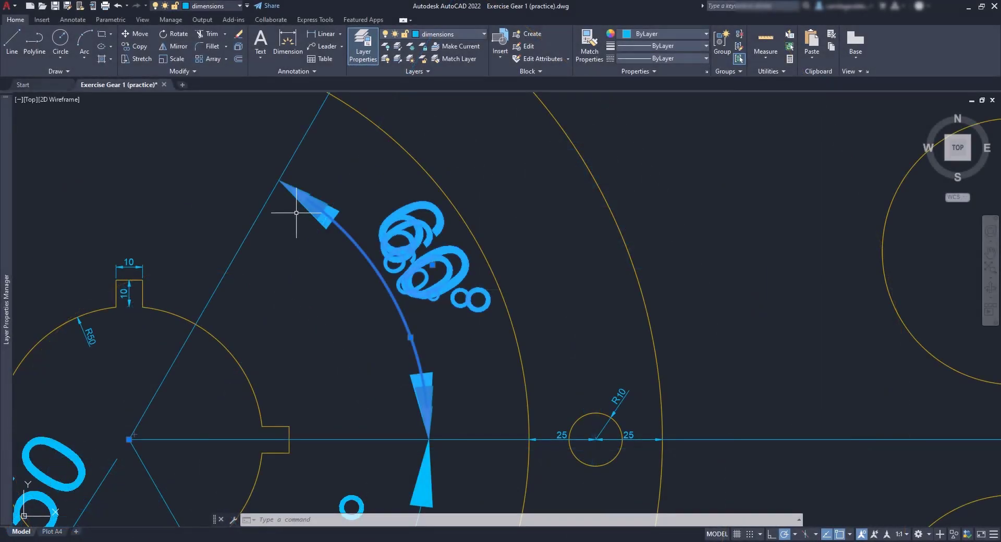
Open the angular dimension's Properties and select its Annotative scale row
right_click(427, 245)
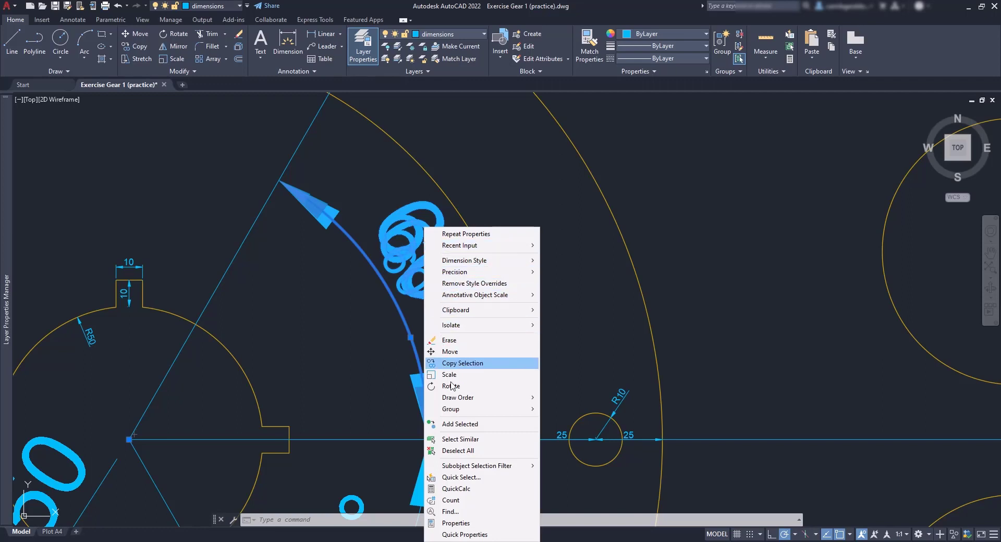
left_click(459, 523)
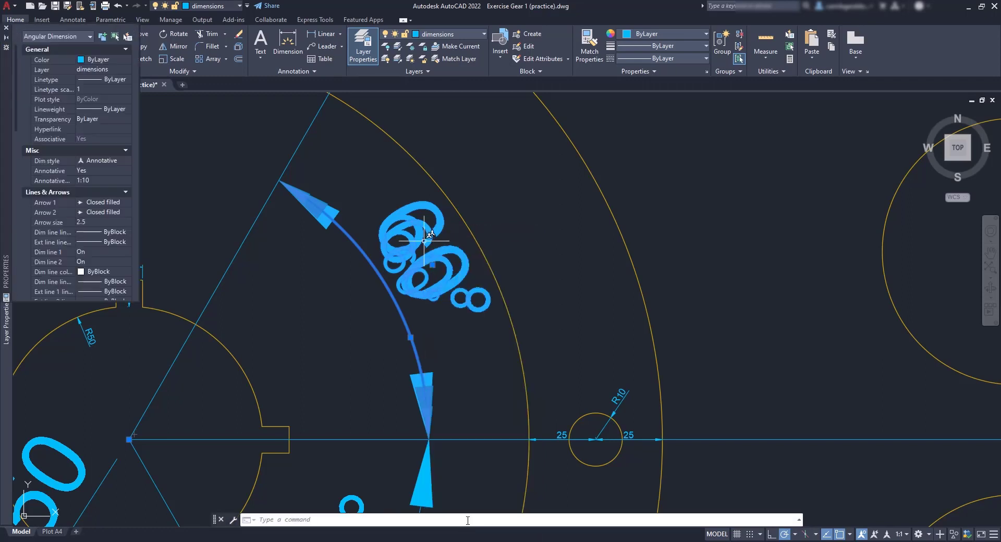
left_click(123, 181)
Delete the 1:5 scale from the angular dimension's annotation scale list, keeping 1:10 and 1:8
left_click(127, 181)
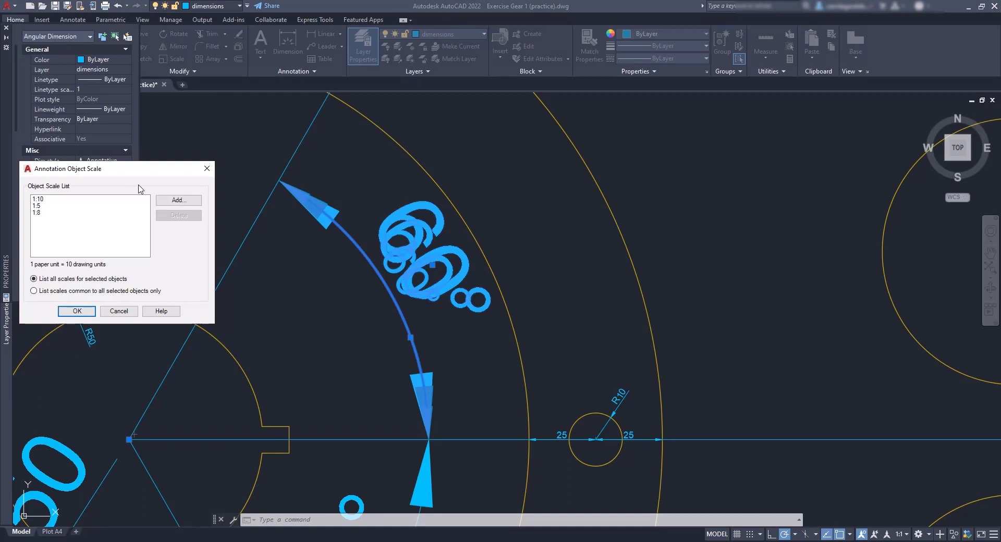
left_click(90, 206)
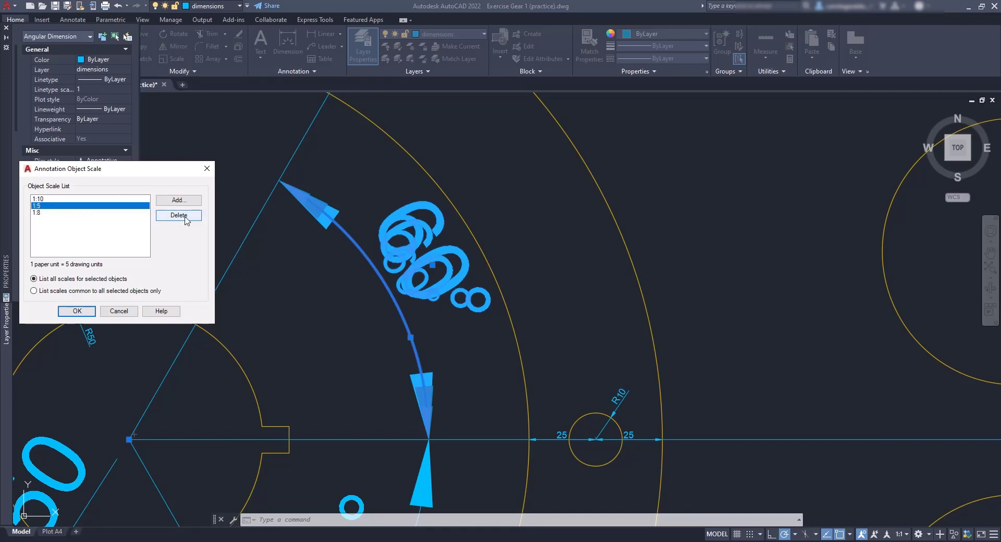
left_click(186, 220)
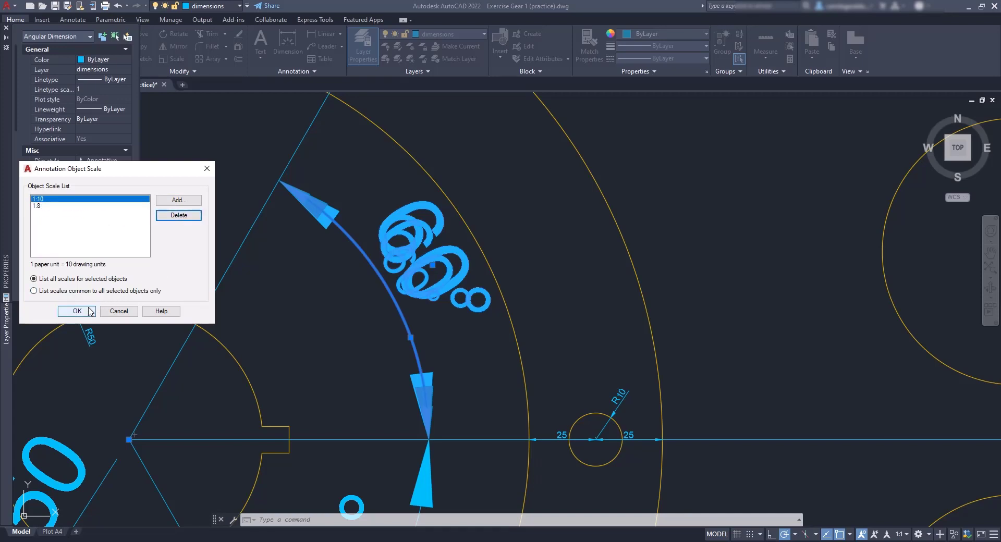
left_click(90, 312)
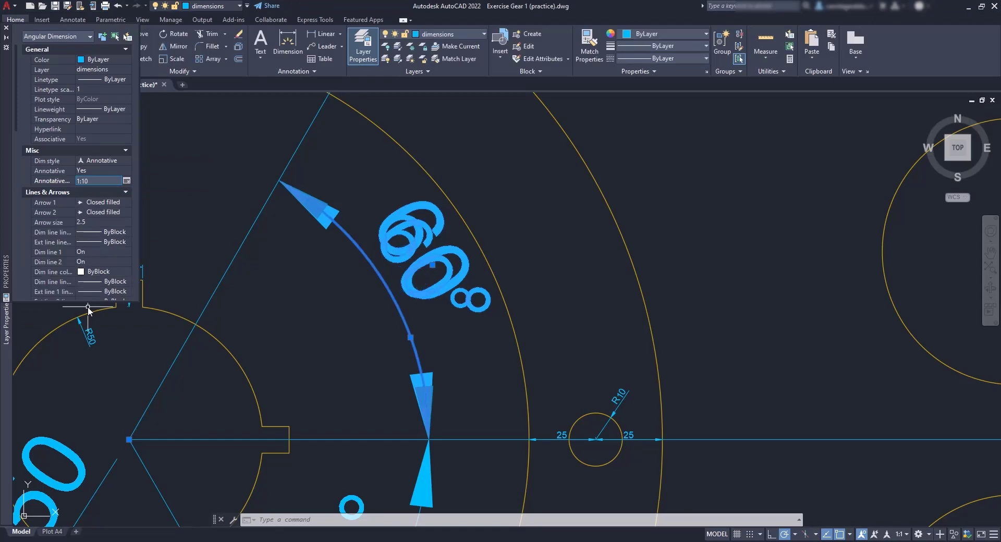